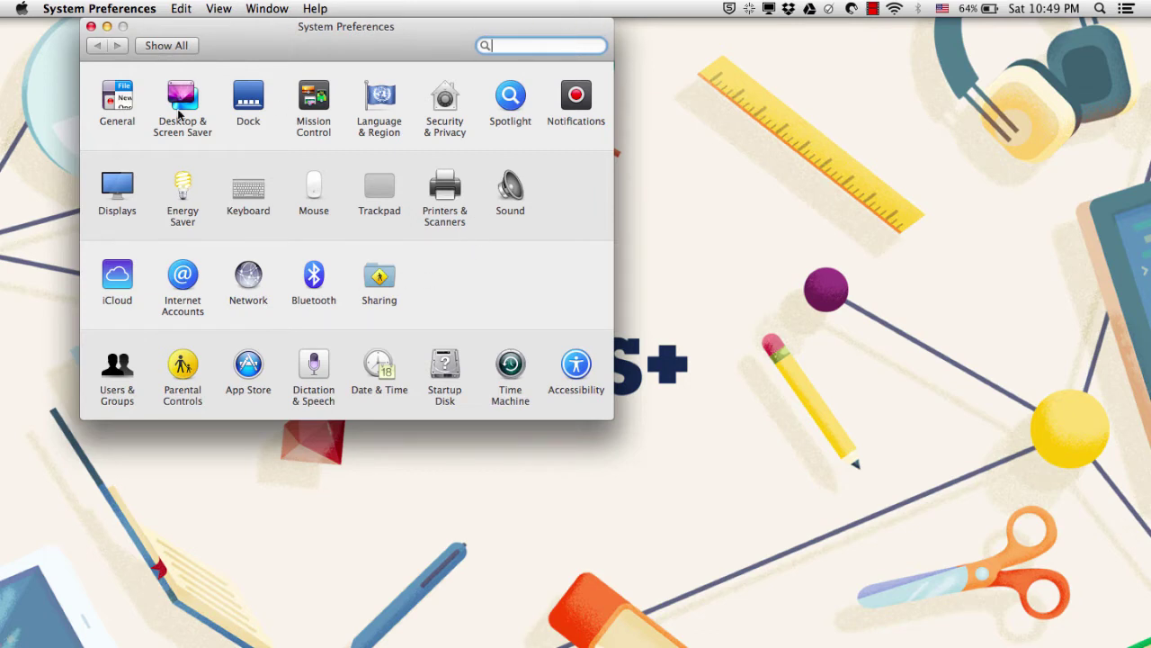
# Capture the System Preferences window as an object with Voila, minimize the Voila window and close System Preferences.
pyautogui.click(751, 11)
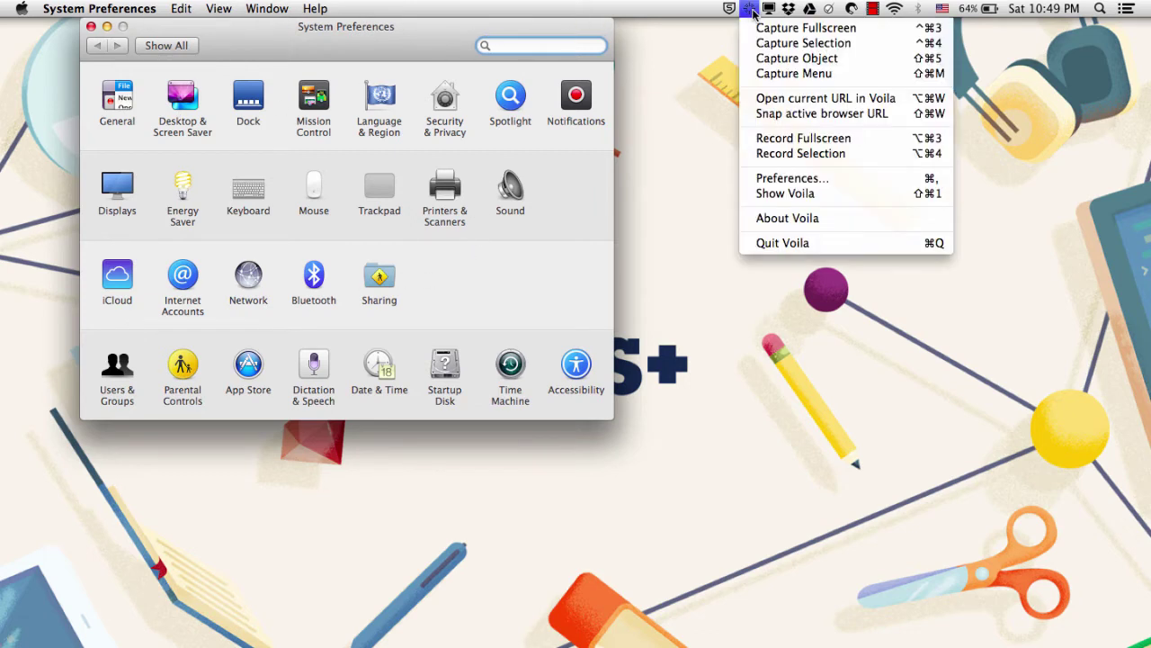
pyautogui.click(758, 61)
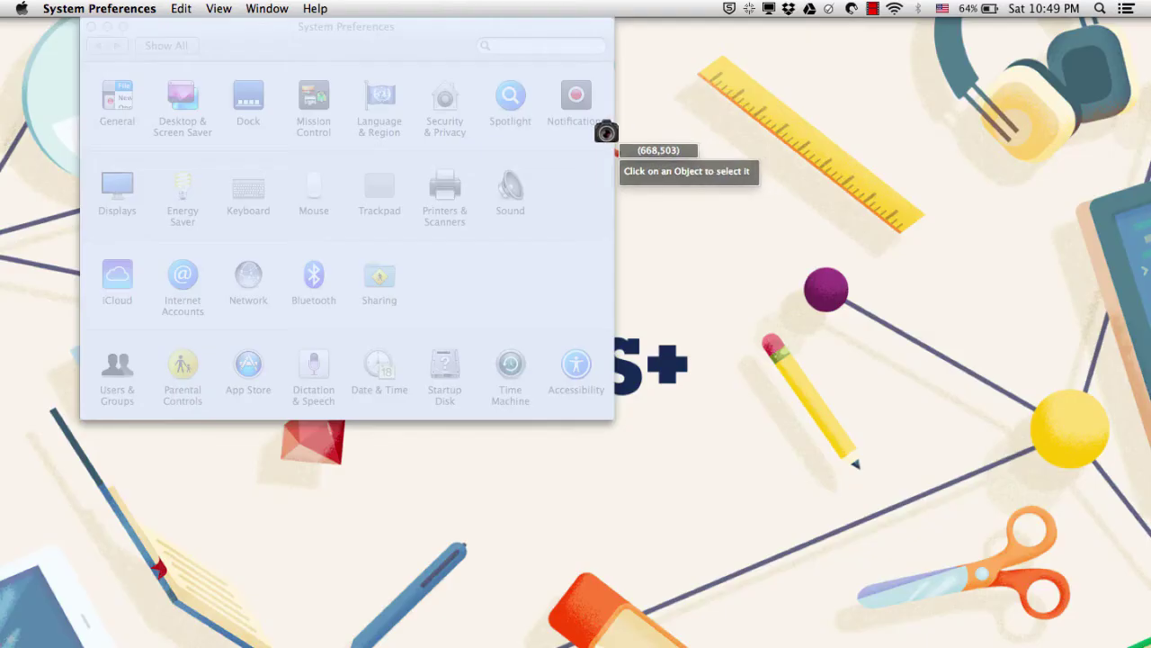
pyautogui.click(571, 176)
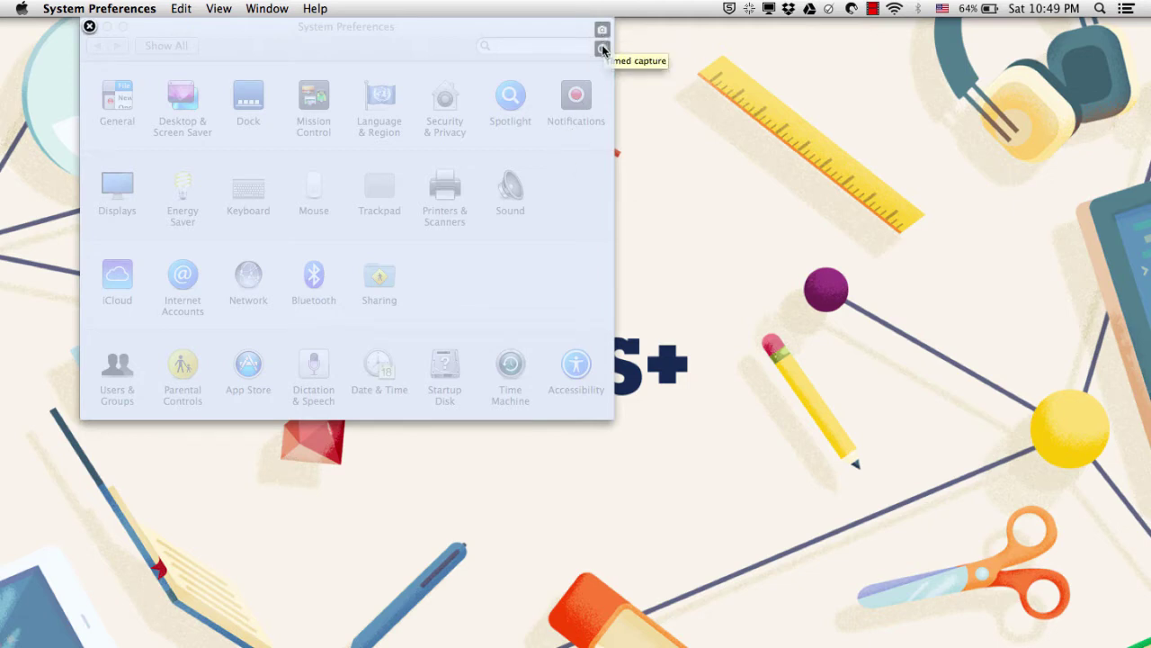
pyautogui.click(603, 34)
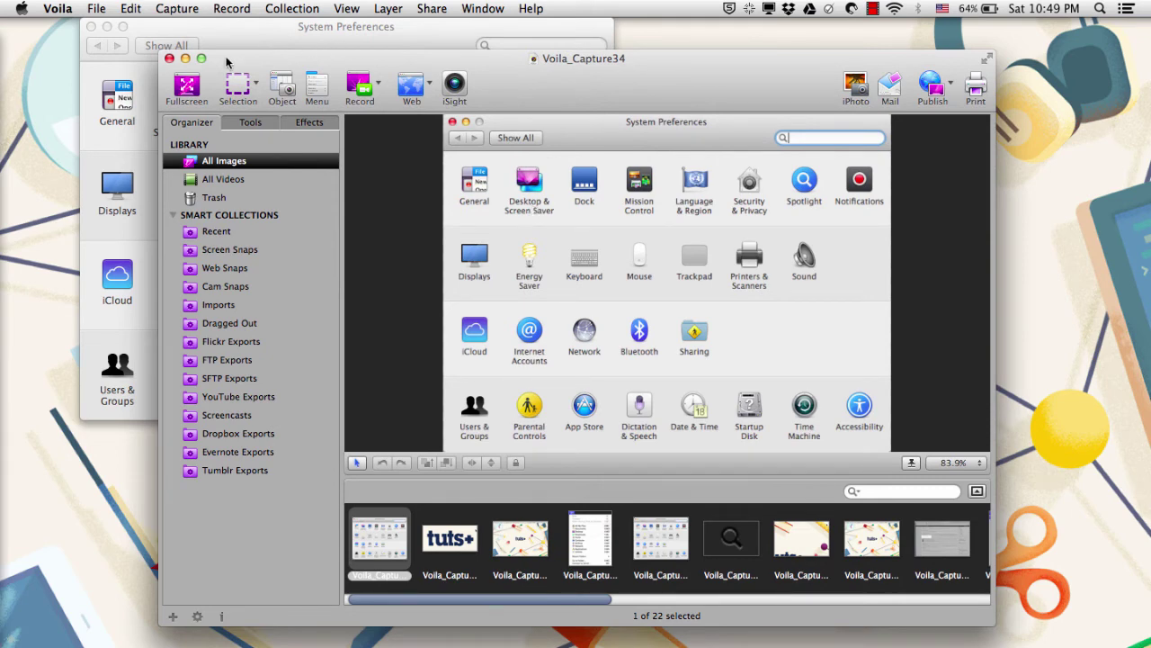
pyautogui.click(185, 58)
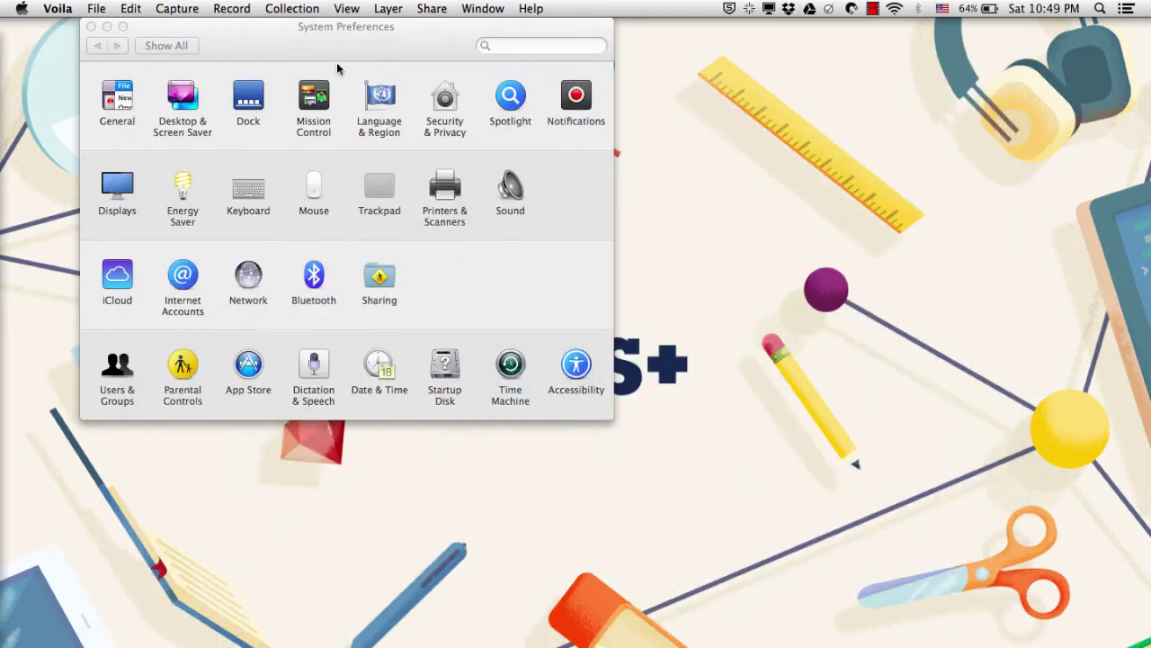
pyautogui.click(91, 27)
# Take a menu capture of Finder's opened Go menu with Voila.
pyautogui.click(746, 11)
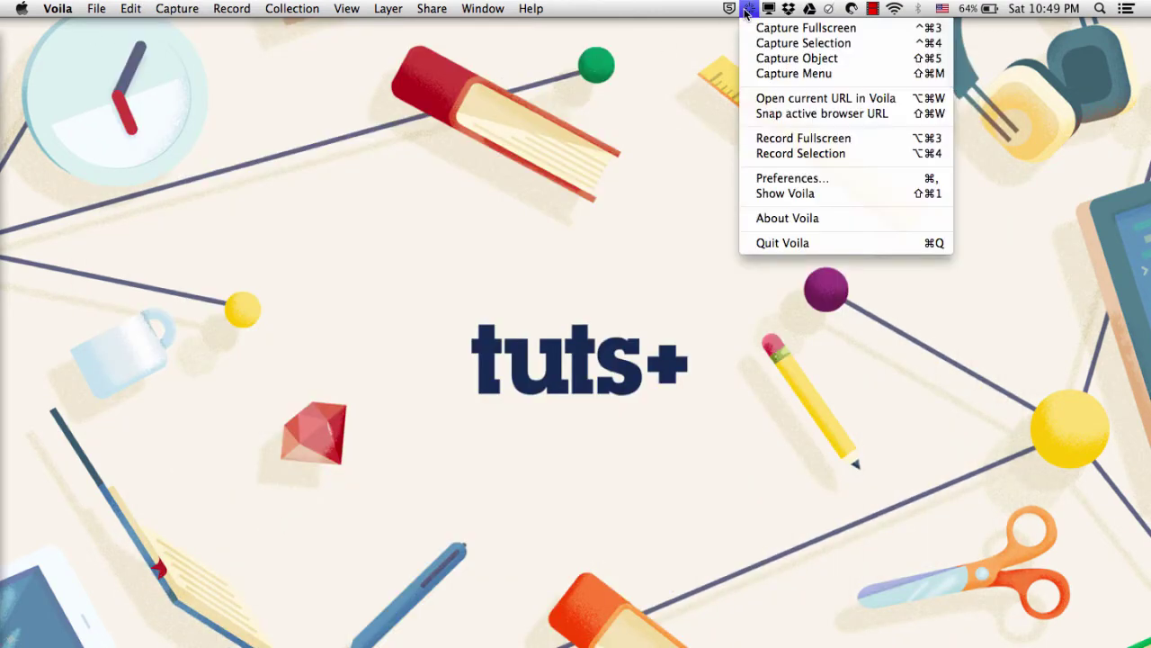
pyautogui.click(765, 74)
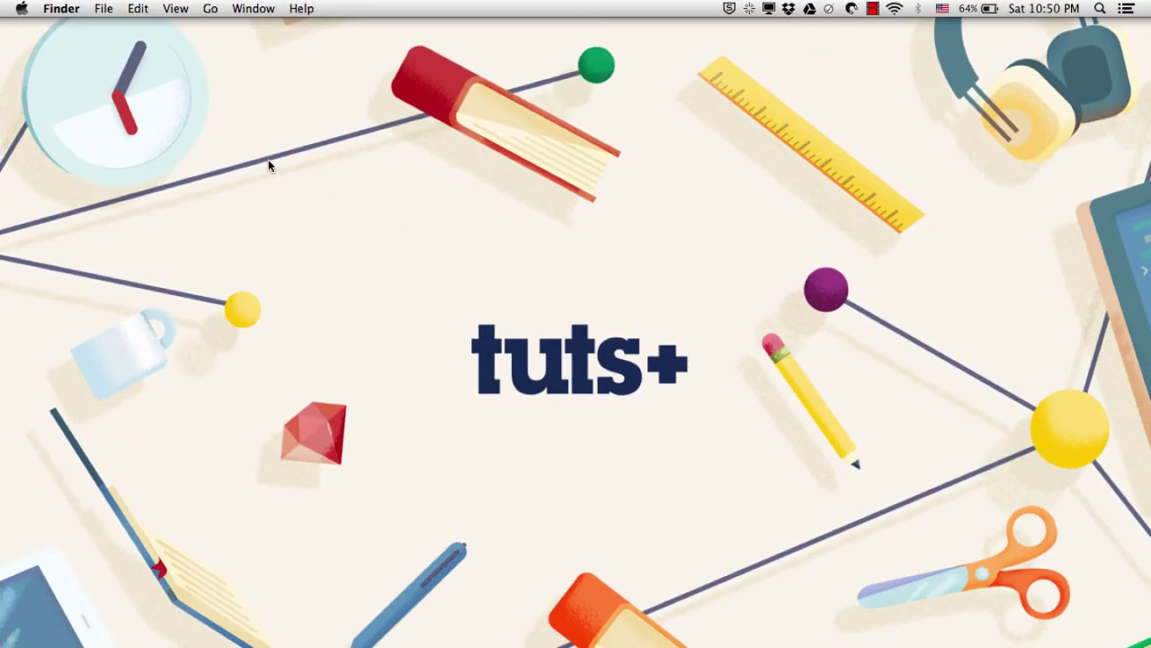
pyautogui.click(210, 9)
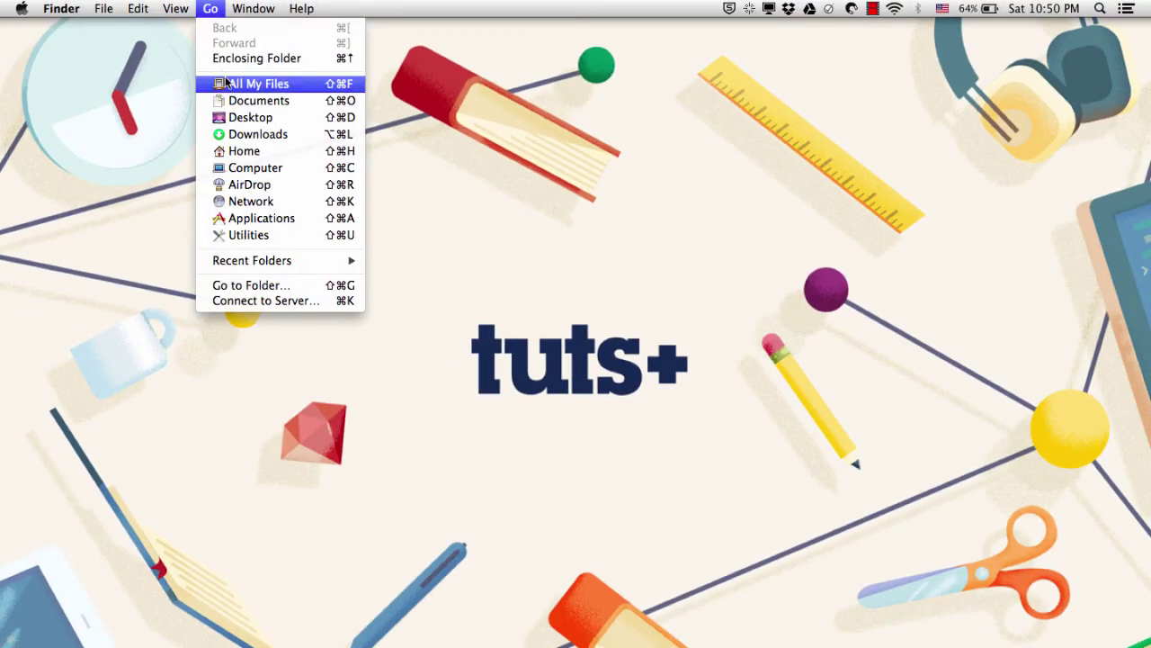
pyautogui.press('shift')
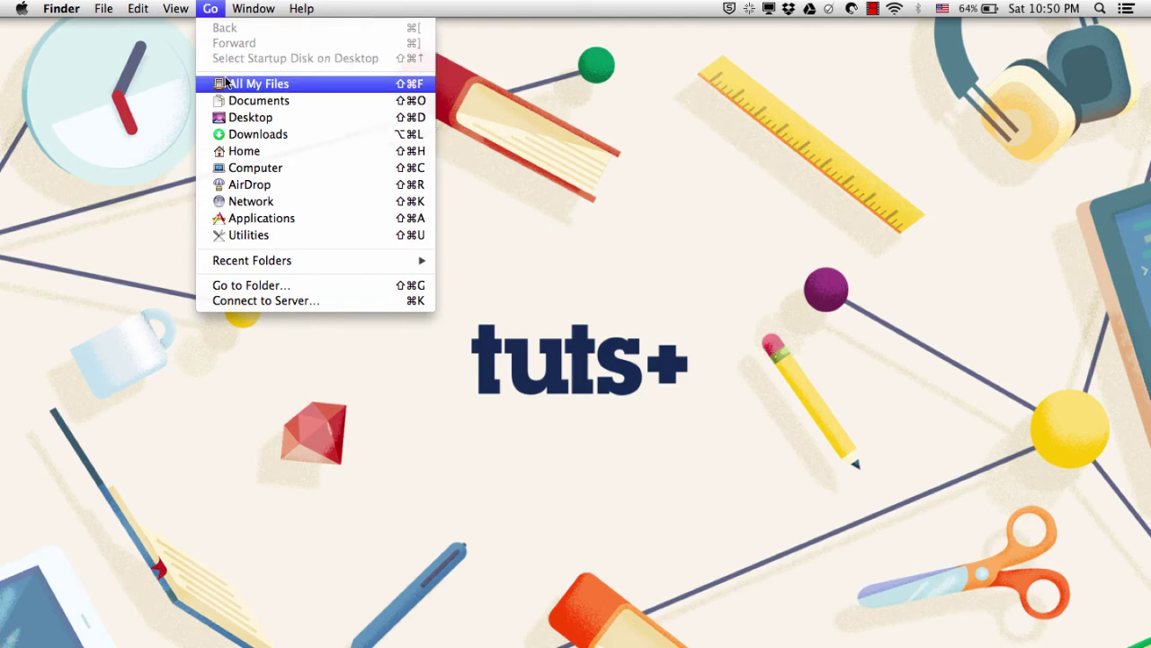
pyautogui.press('super+shift+4')
pyautogui.press('space')
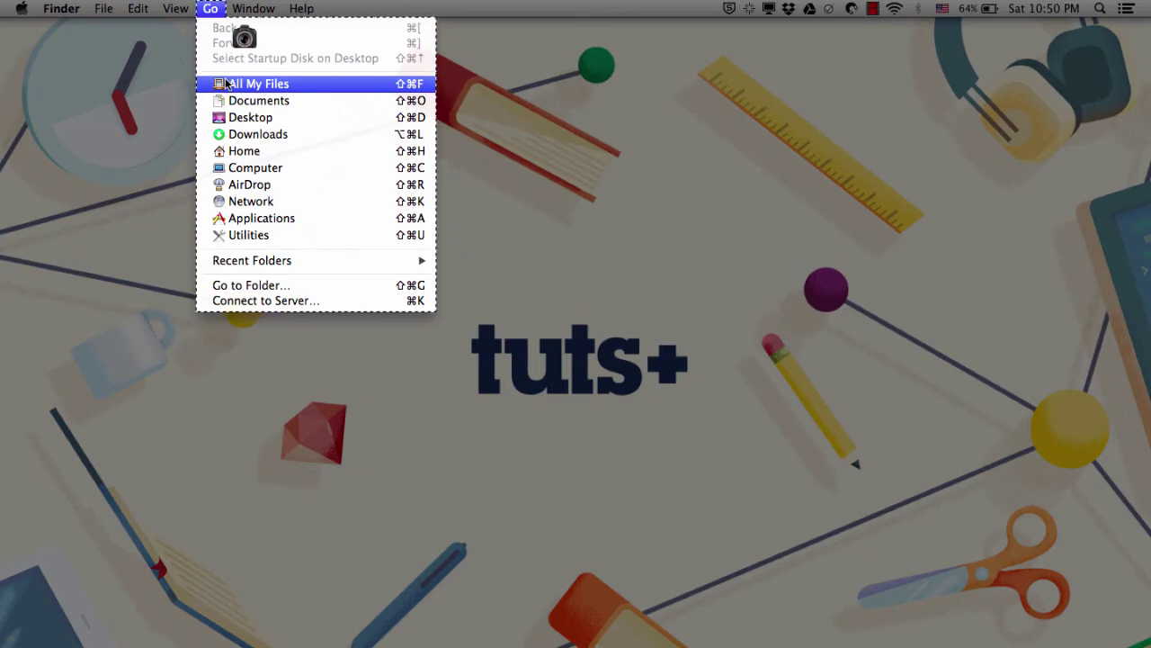
pyautogui.click(243, 36)
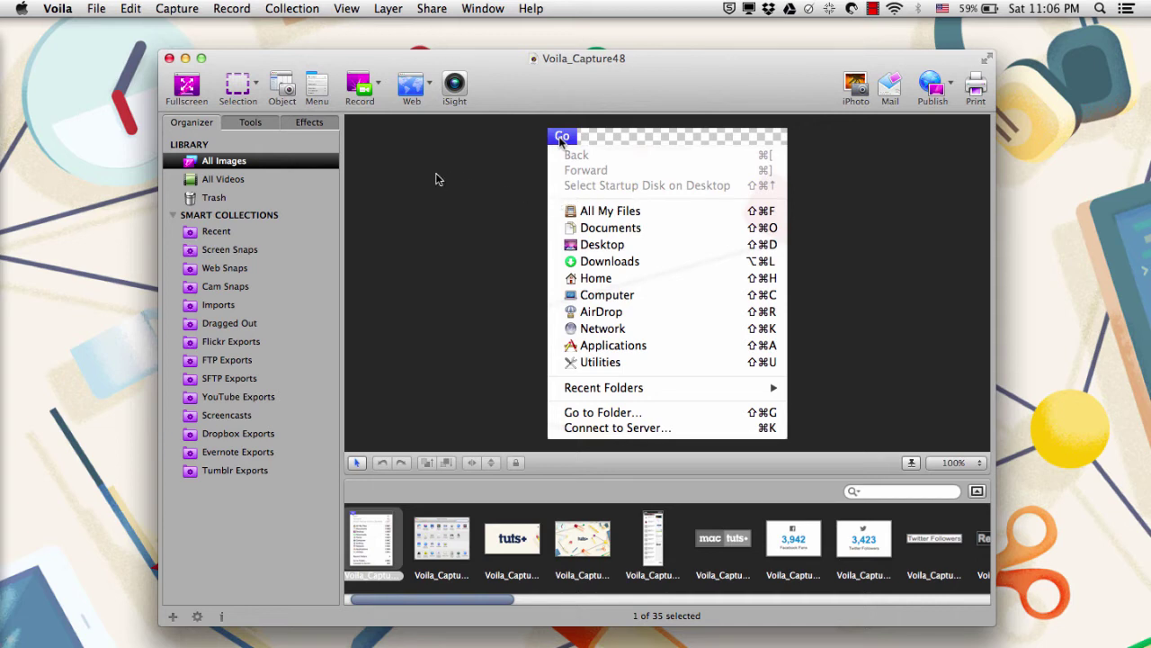
# Look over the editing tools and filter effects, and try a rectangular Spotlight effect around "Select Startup Disk on Desktop" in the captured menu.
pyautogui.click(250, 123)
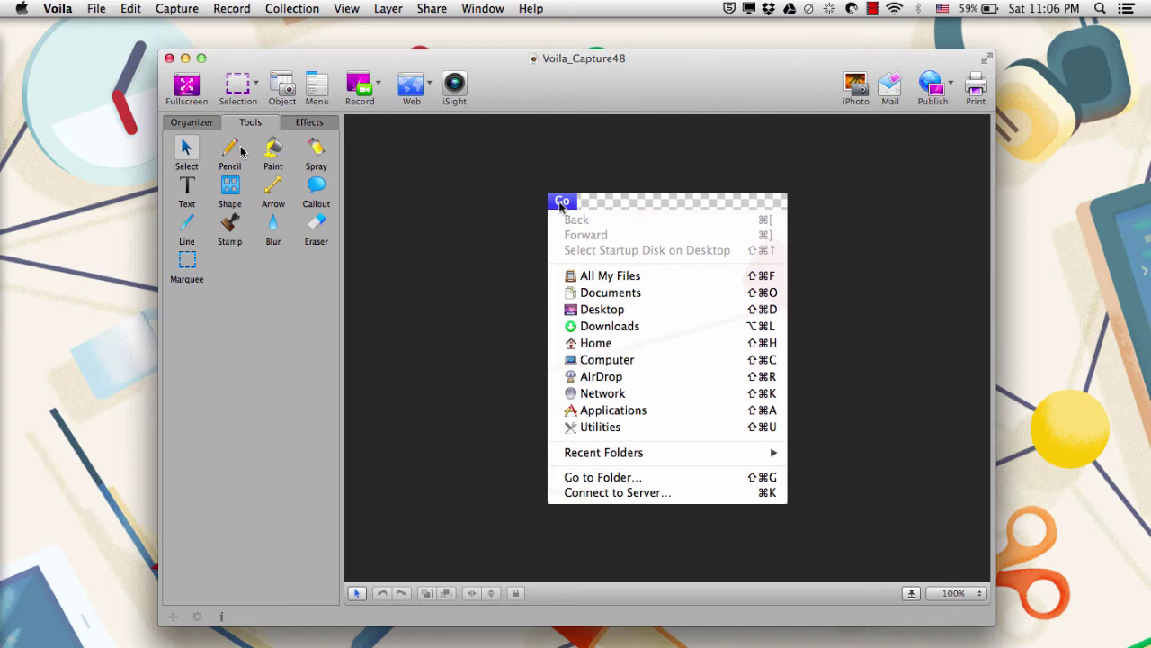
pyautogui.click(295, 127)
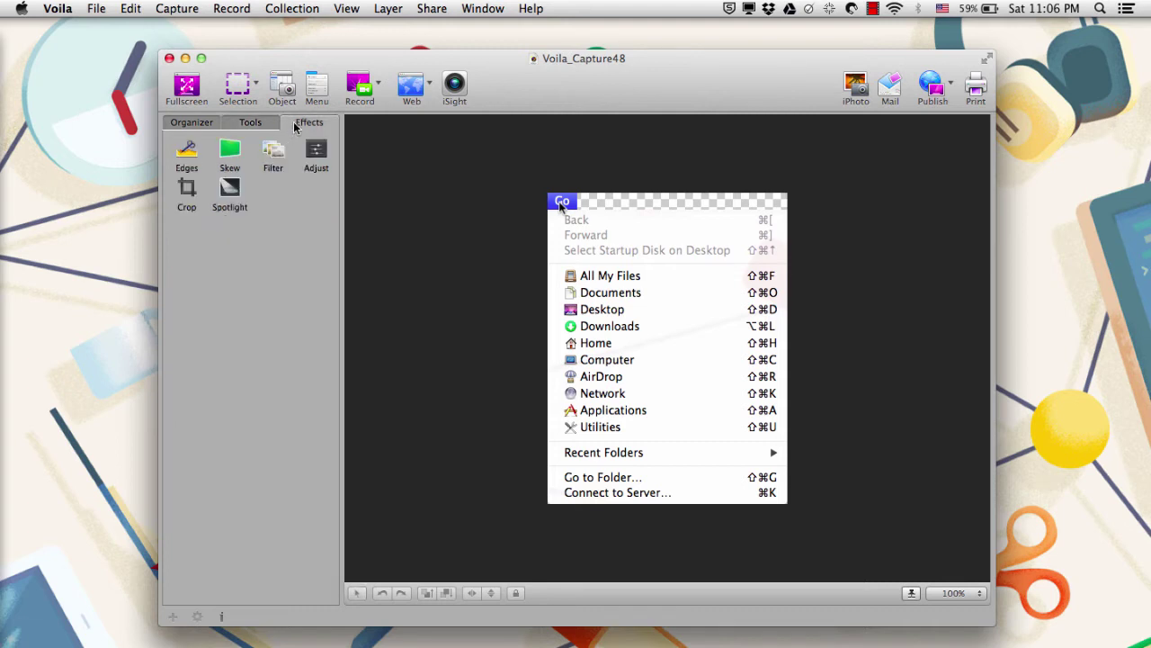
pyautogui.click(274, 152)
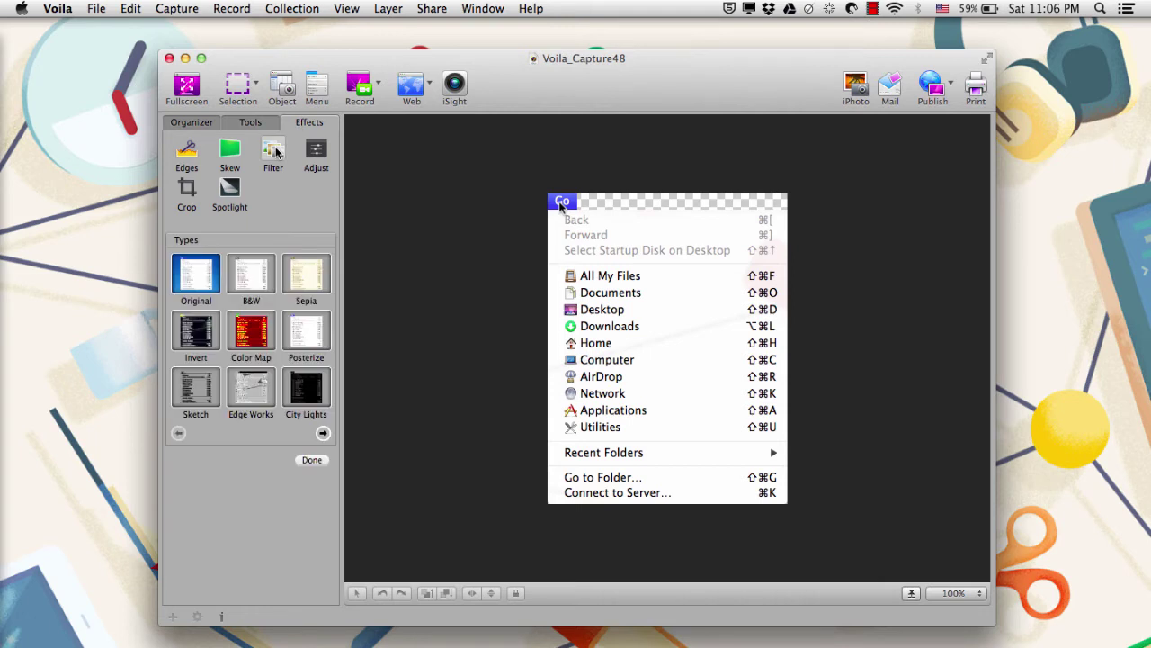
pyautogui.click(232, 189)
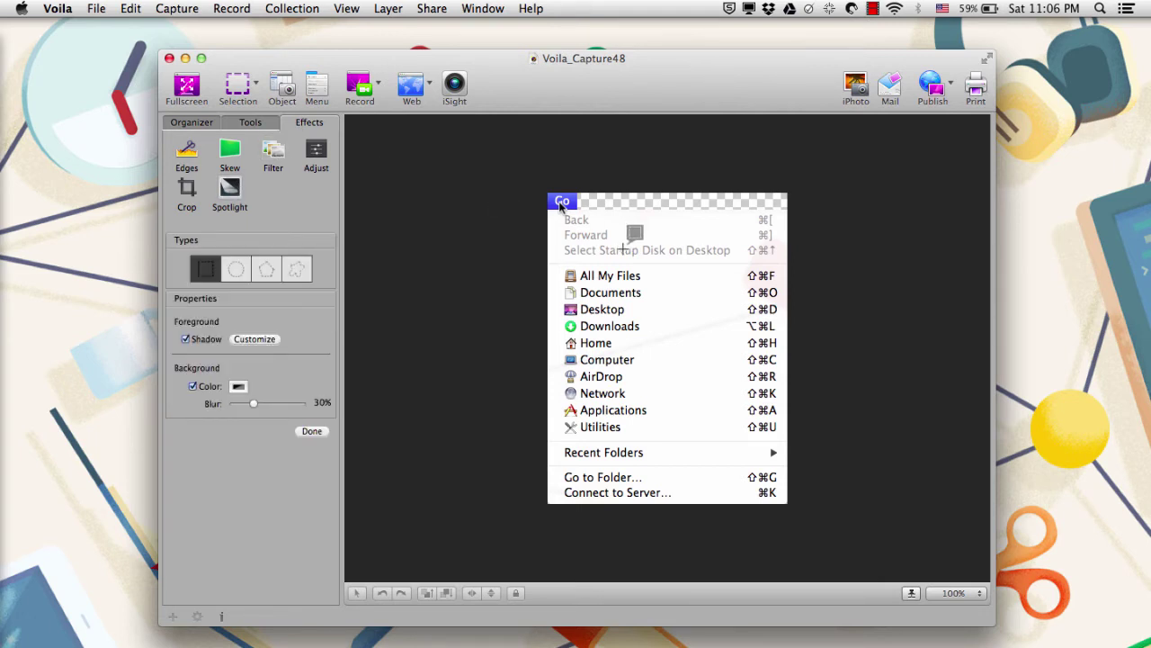
pyautogui.moveTo(585, 244); pyautogui.dragTo(738, 263)
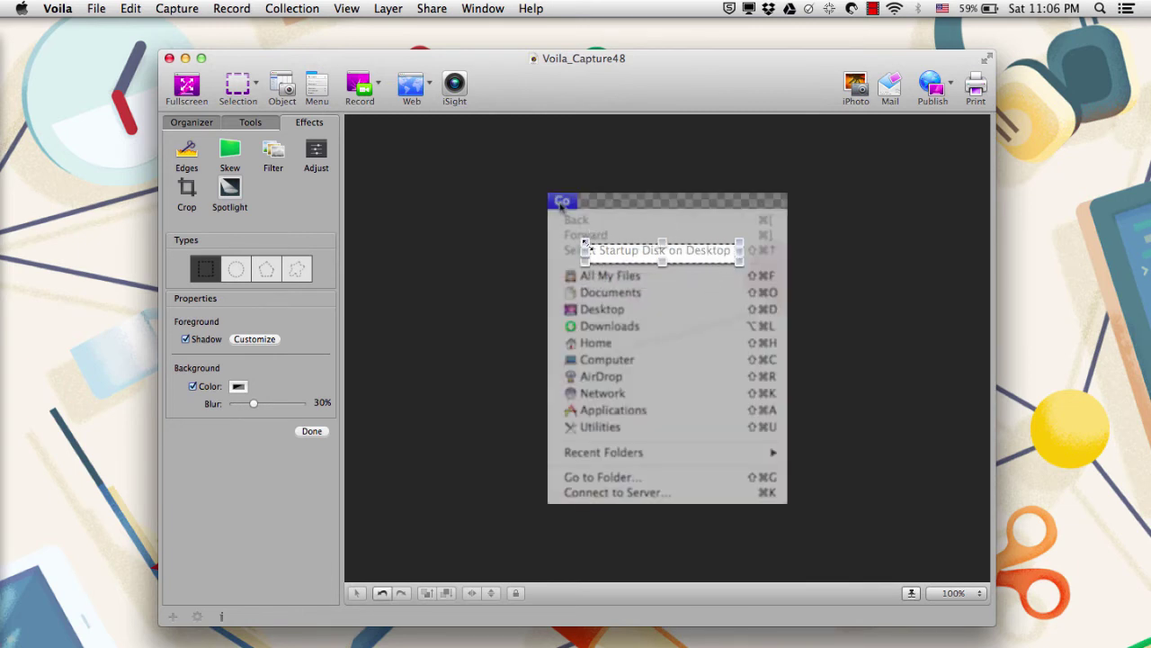
pyautogui.moveTo(587, 246); pyautogui.dragTo(559, 243)
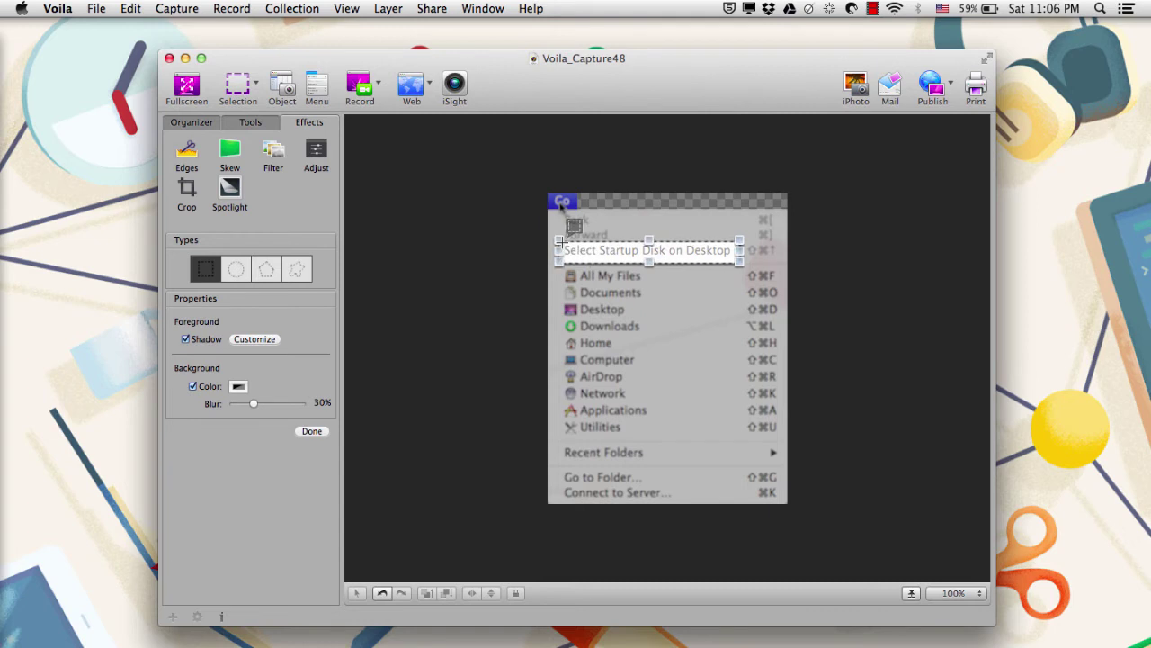
pyautogui.press('Escape')
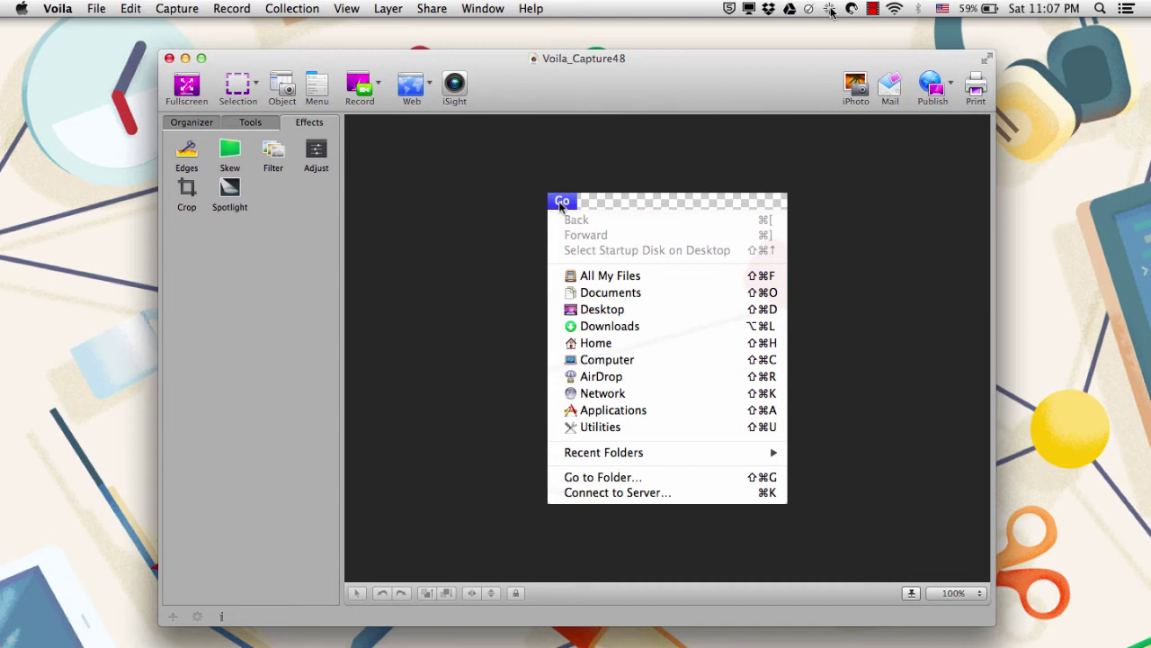
# Switch to Safari, load mac.tutsplus.com and open that page's current URL in Voila.
pyautogui.moveTo(4, 346)
pyautogui.click(1097, 8)
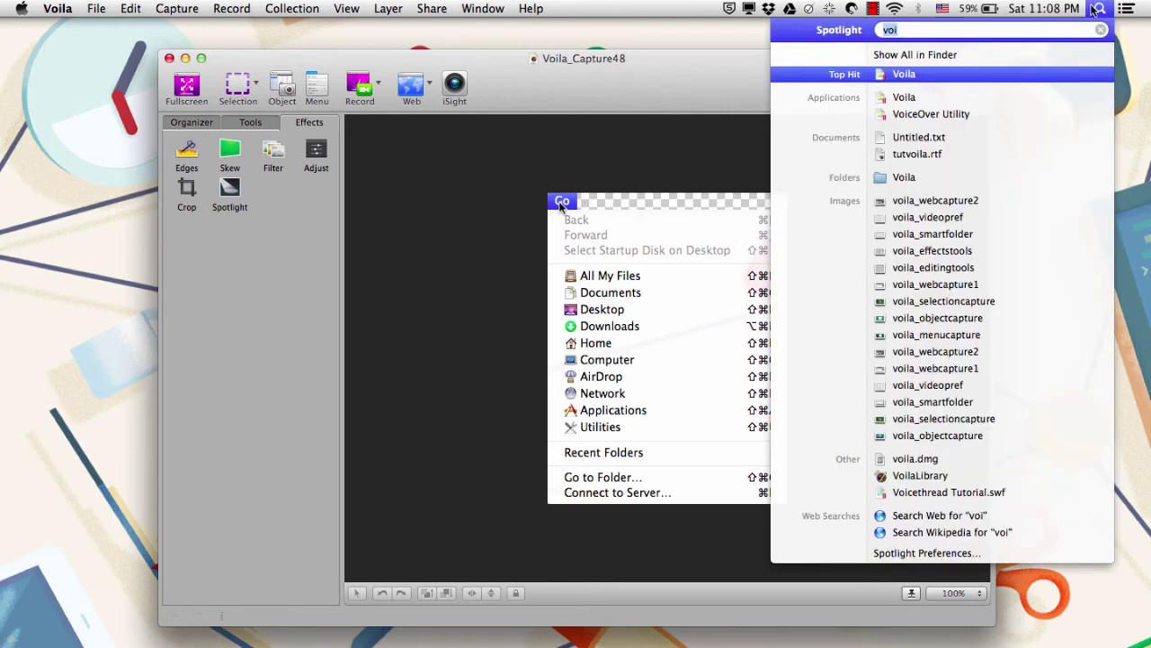
pyautogui.write('saf')
pyautogui.press('Return')
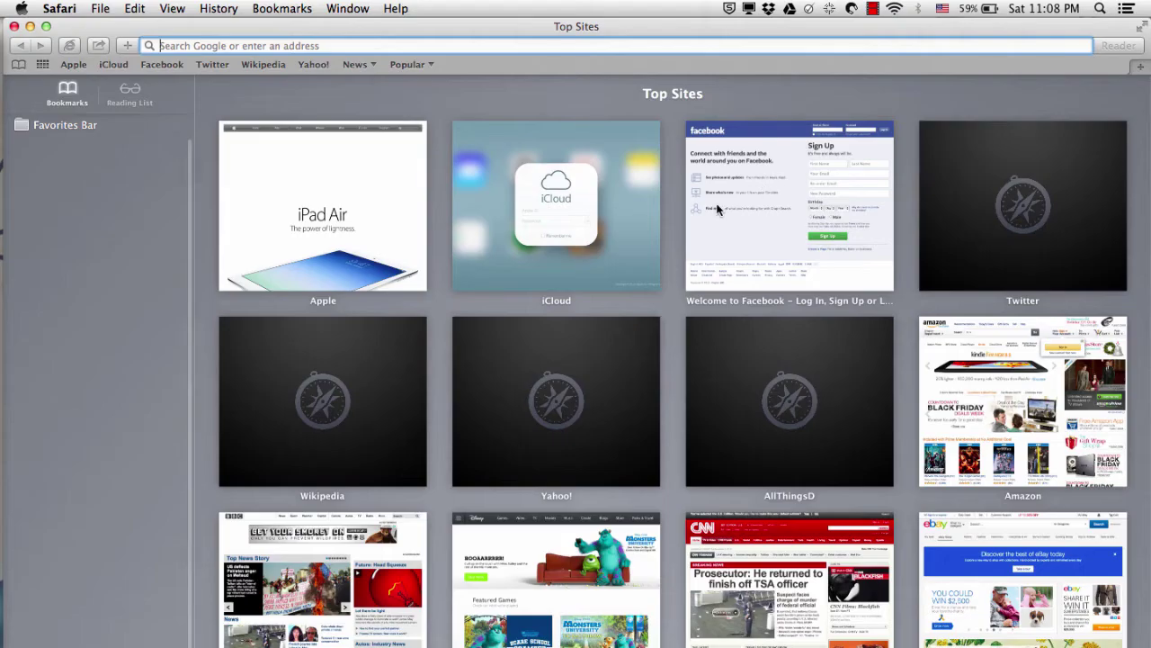
pyautogui.write('mac')
pyautogui.press('Return')
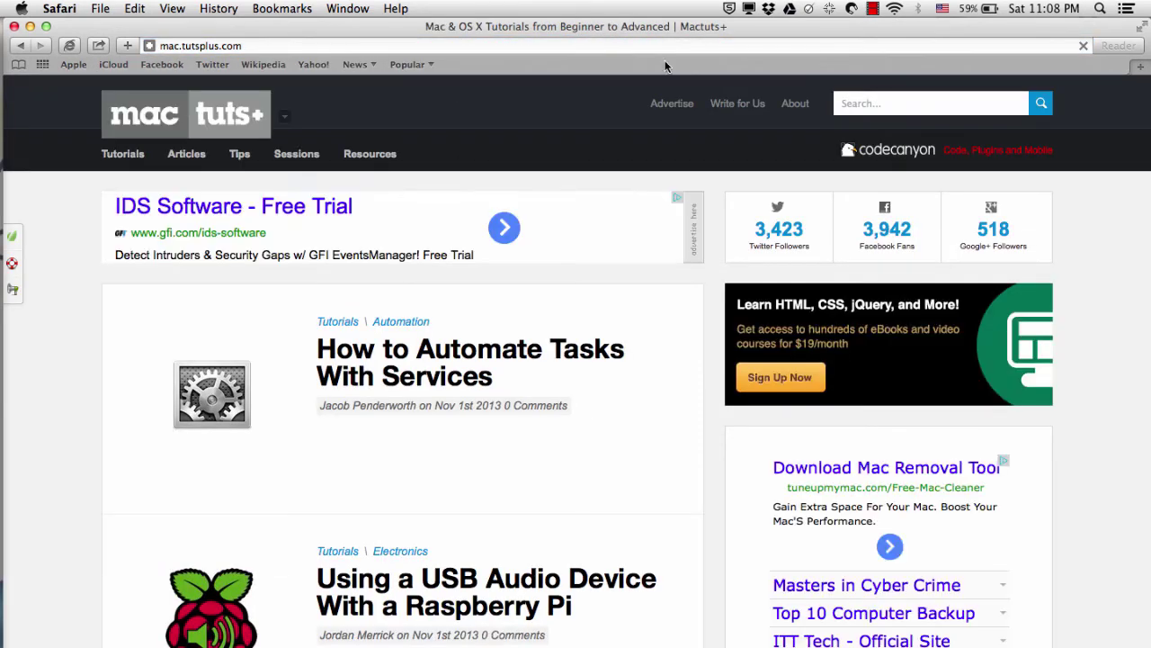
pyautogui.click(827, 9)
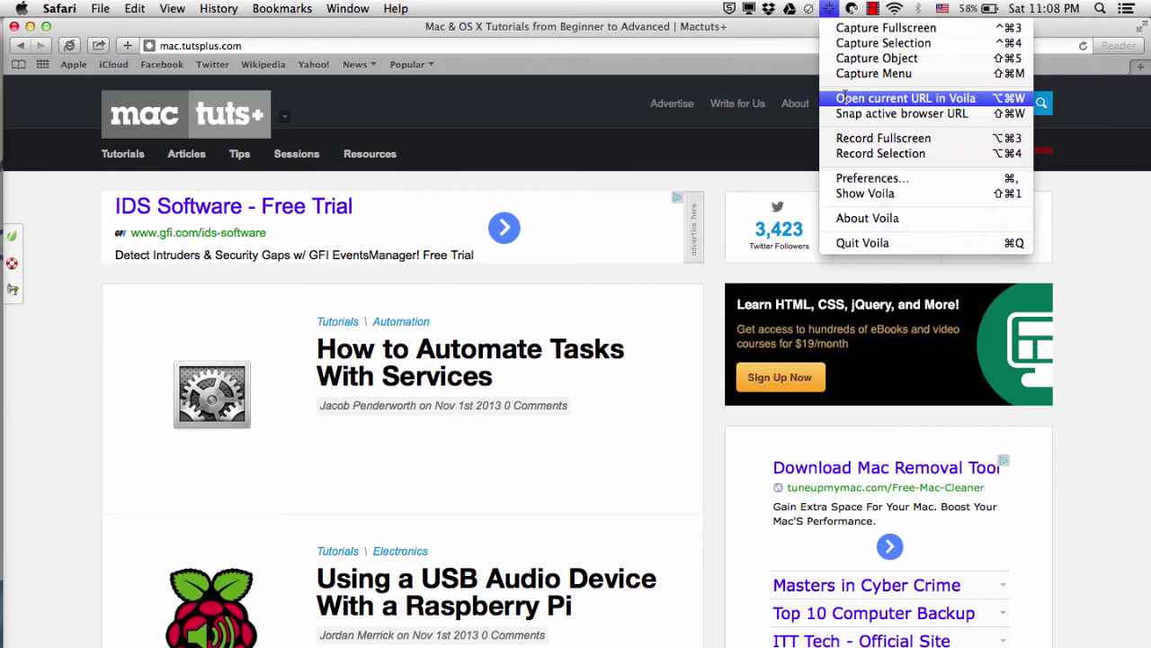
pyautogui.click(845, 96)
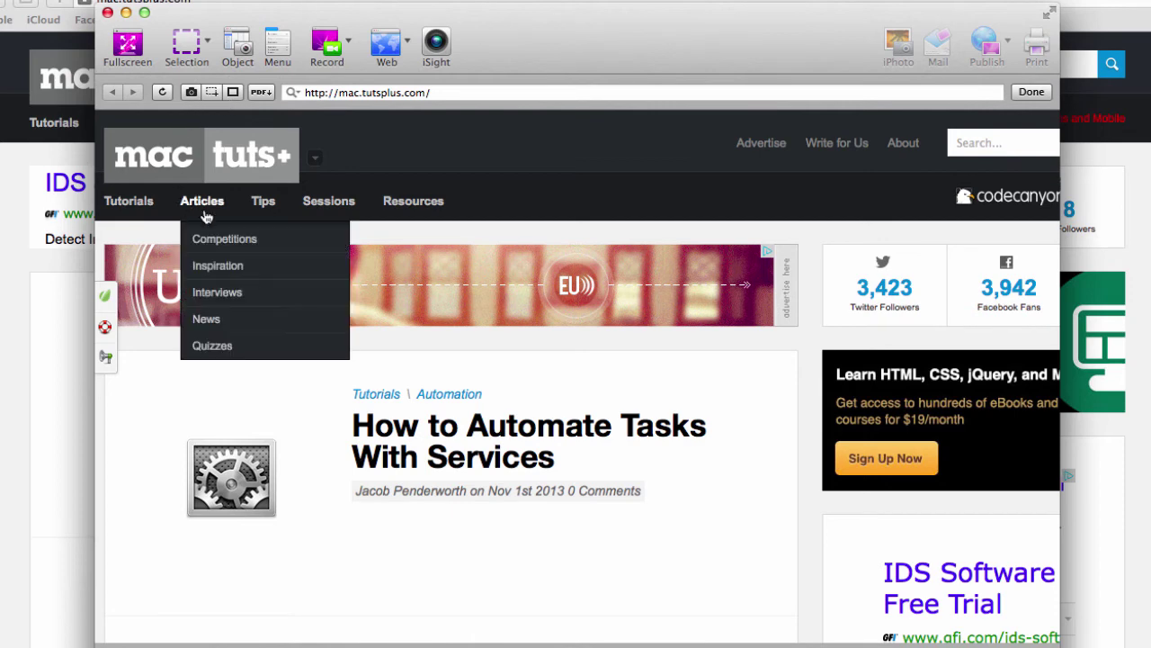
# Try a rectangular selection around the "How to Automate Tasks With Services" article heading and its byline on the web page.
pyautogui.click(191, 94)
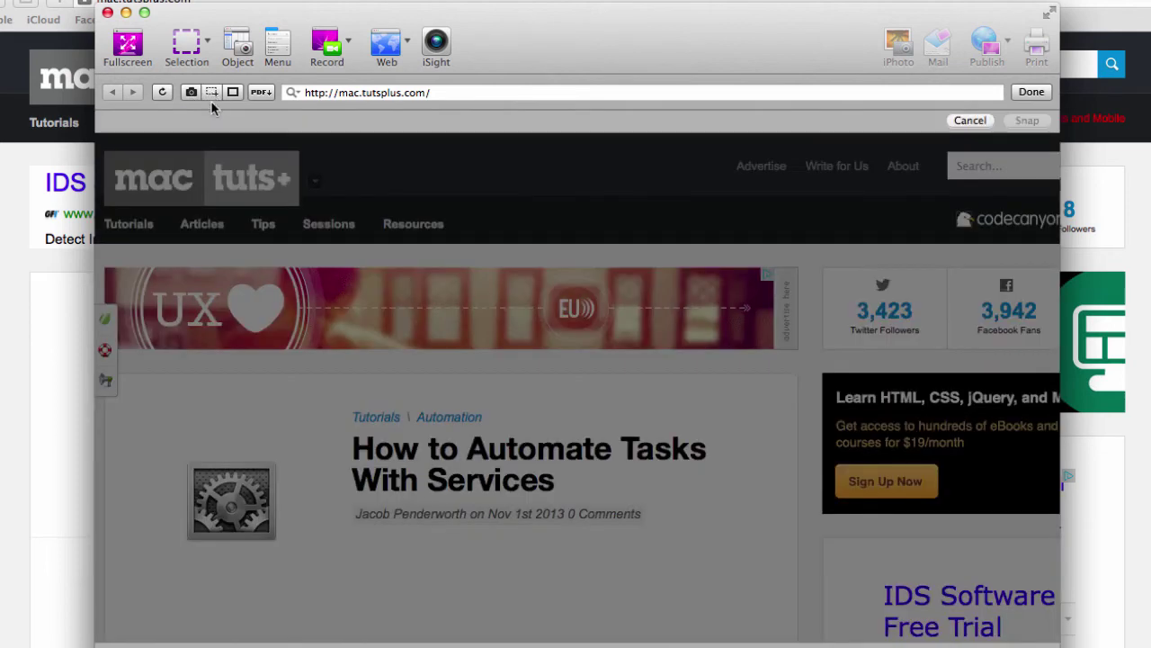
pyautogui.moveTo(355, 418); pyautogui.dragTo(736, 546)
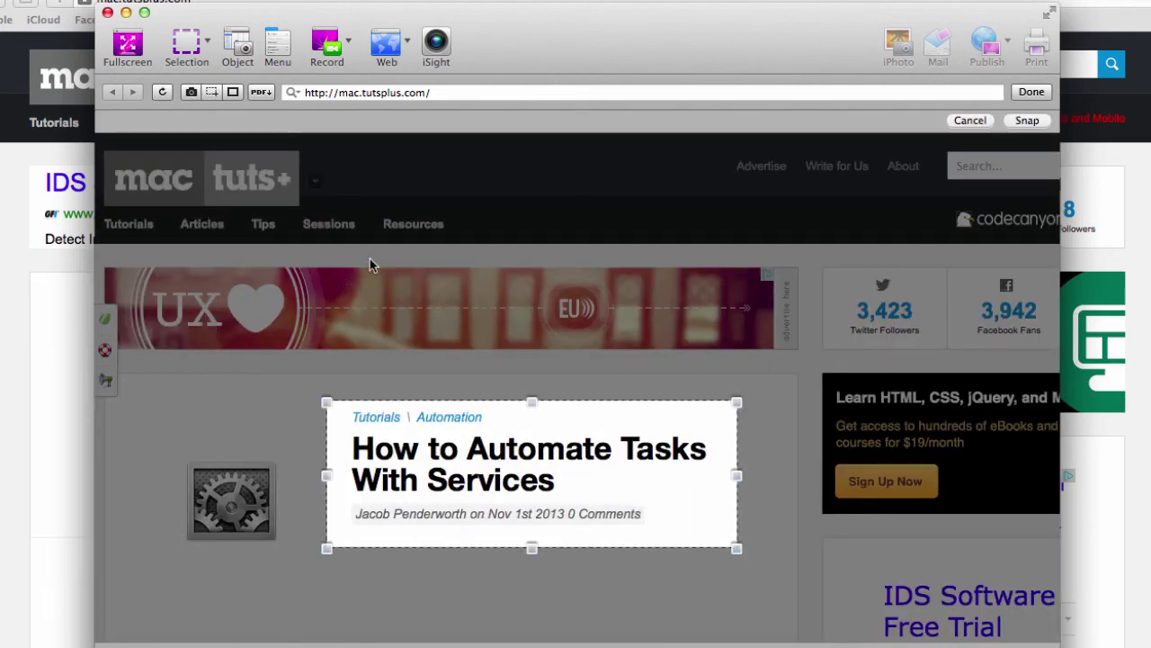
pyautogui.scroll(-1, 370, 259)
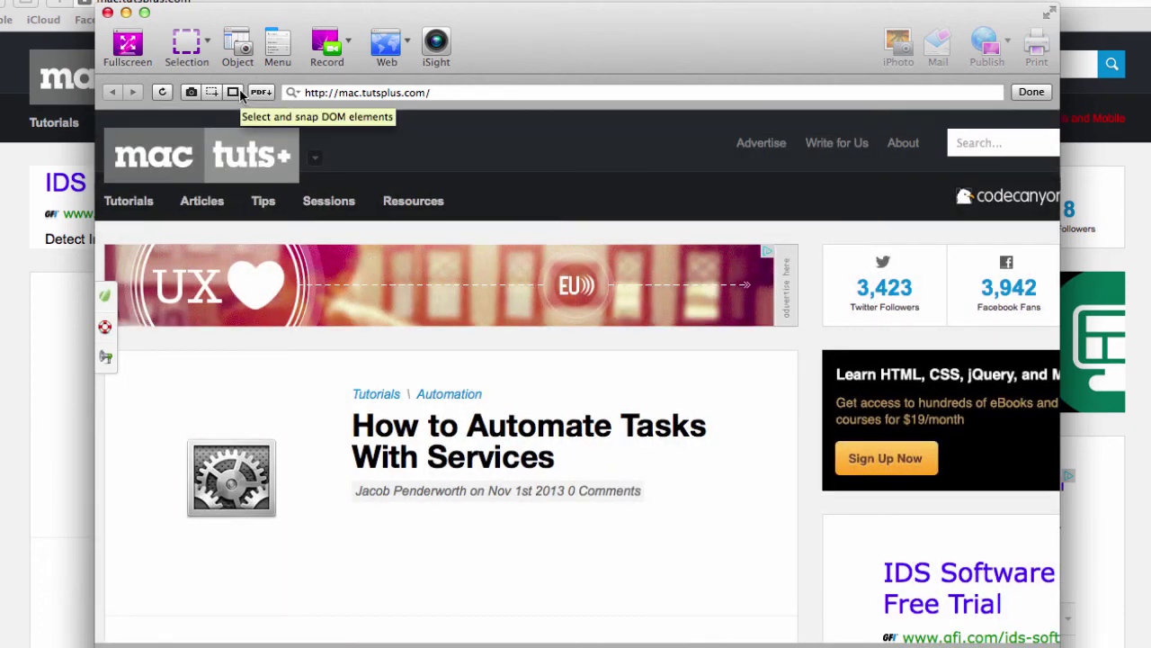
# Snap the mac tuts+ logo, Twitter Followers box, "How to Automate Tasks With Services" heading and gear image as DOM elements, and leave the web view.
pyautogui.click(239, 91)
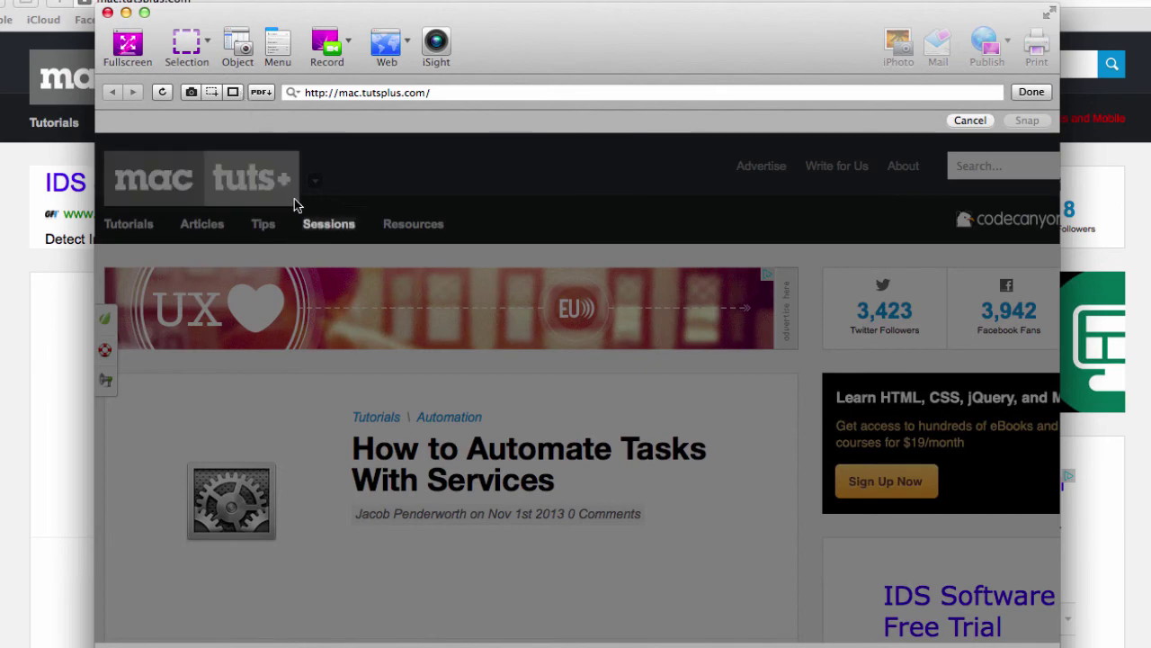
pyautogui.click(225, 187)
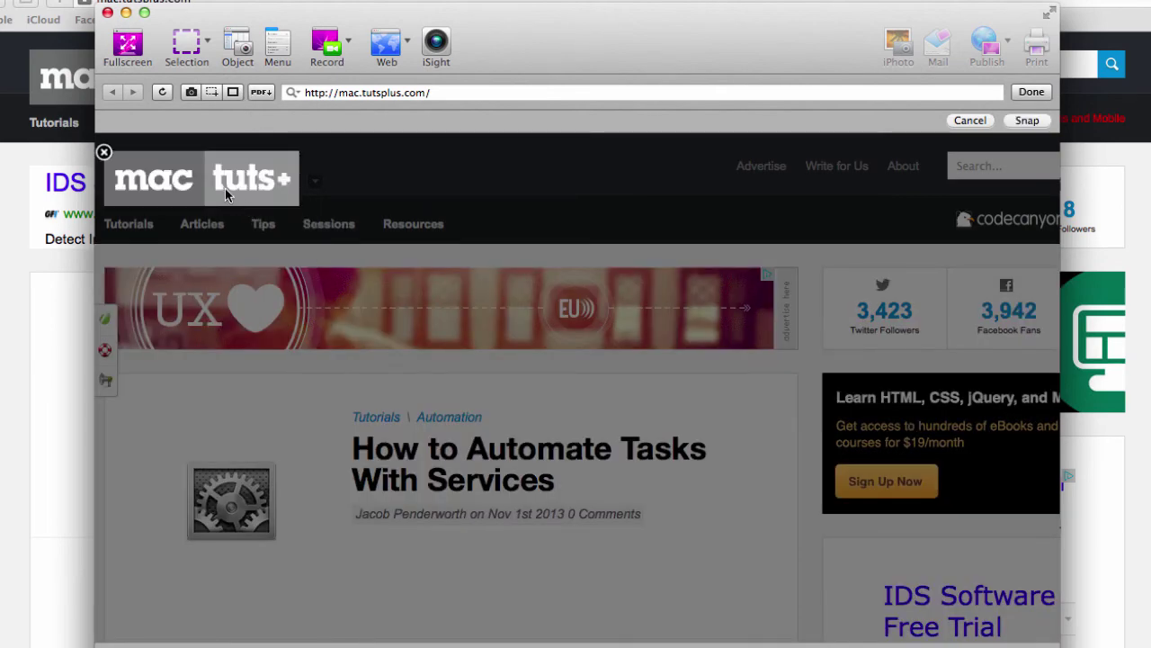
pyautogui.click(836, 290)
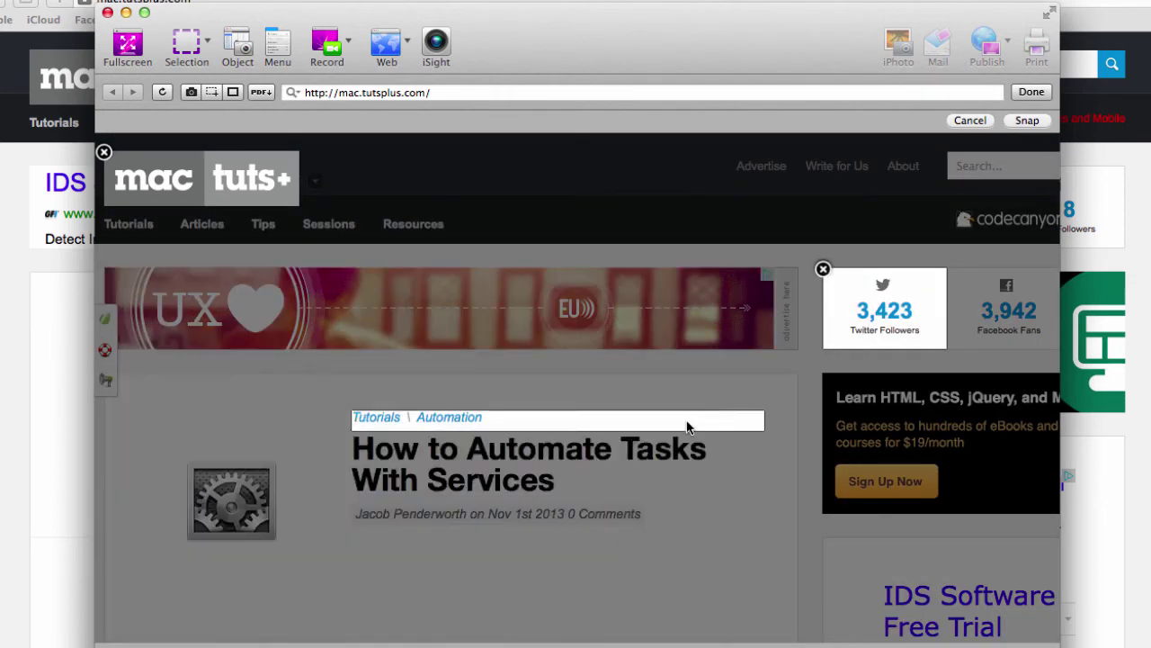
pyautogui.click(374, 461)
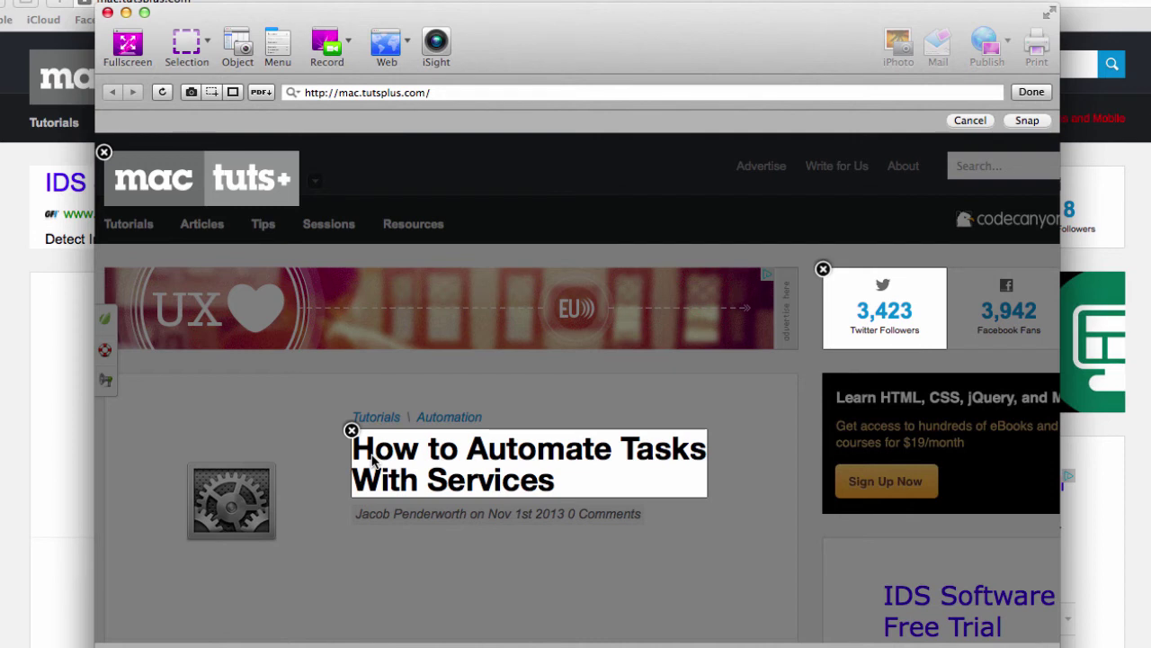
pyautogui.click(261, 495)
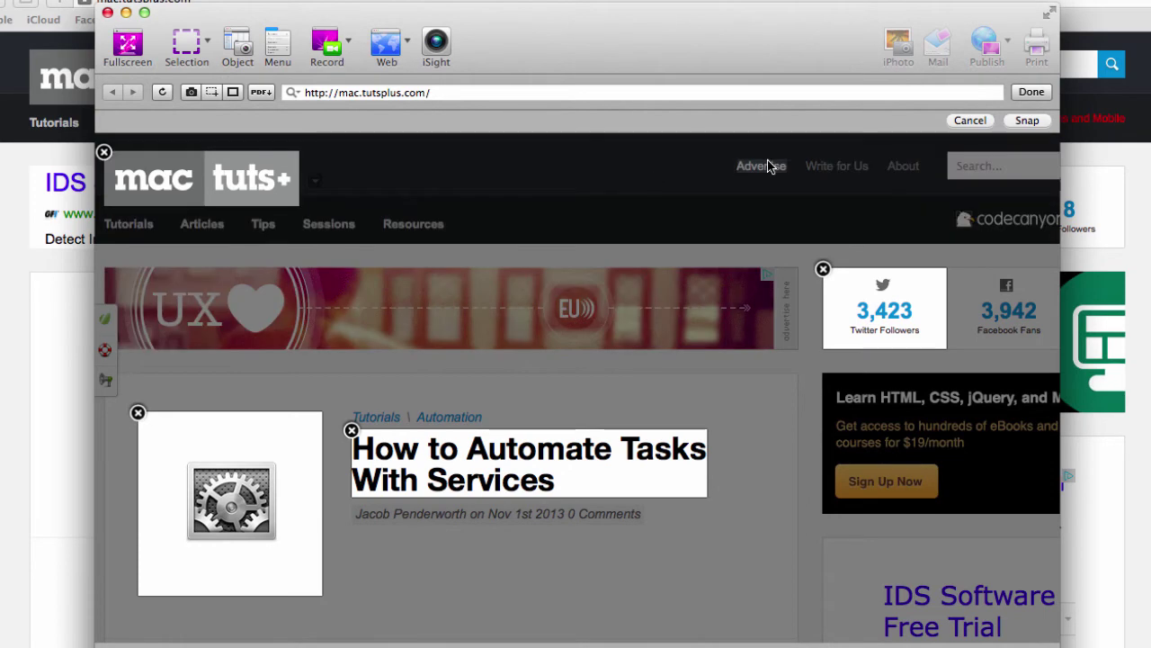
pyautogui.click(1030, 120)
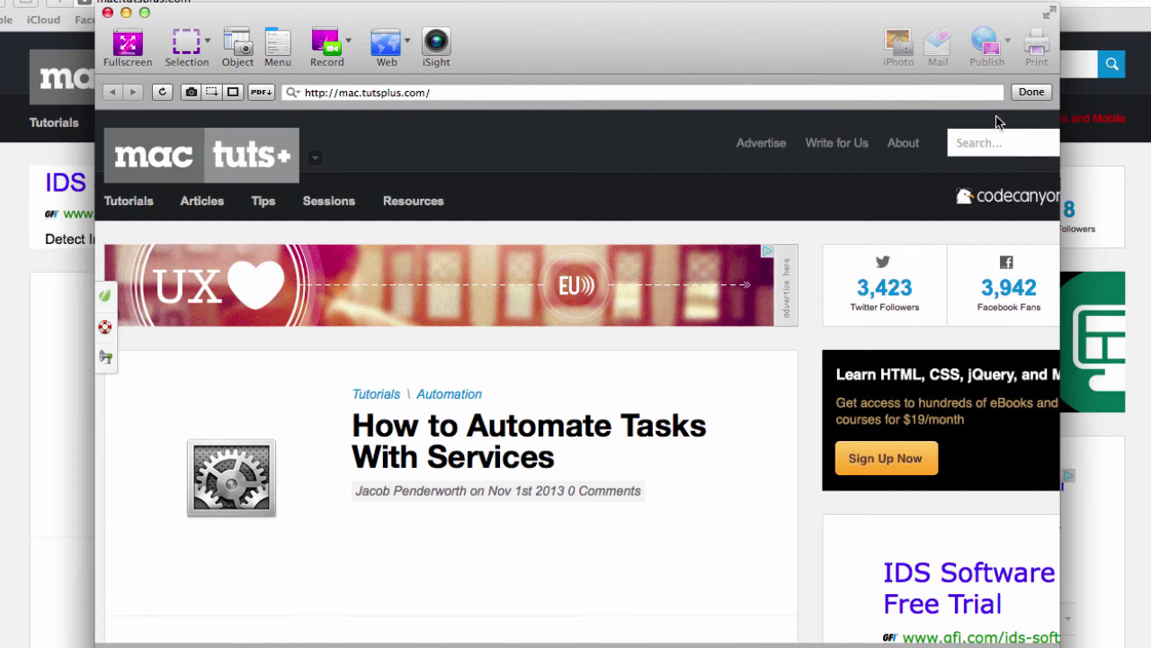
pyautogui.click(1031, 93)
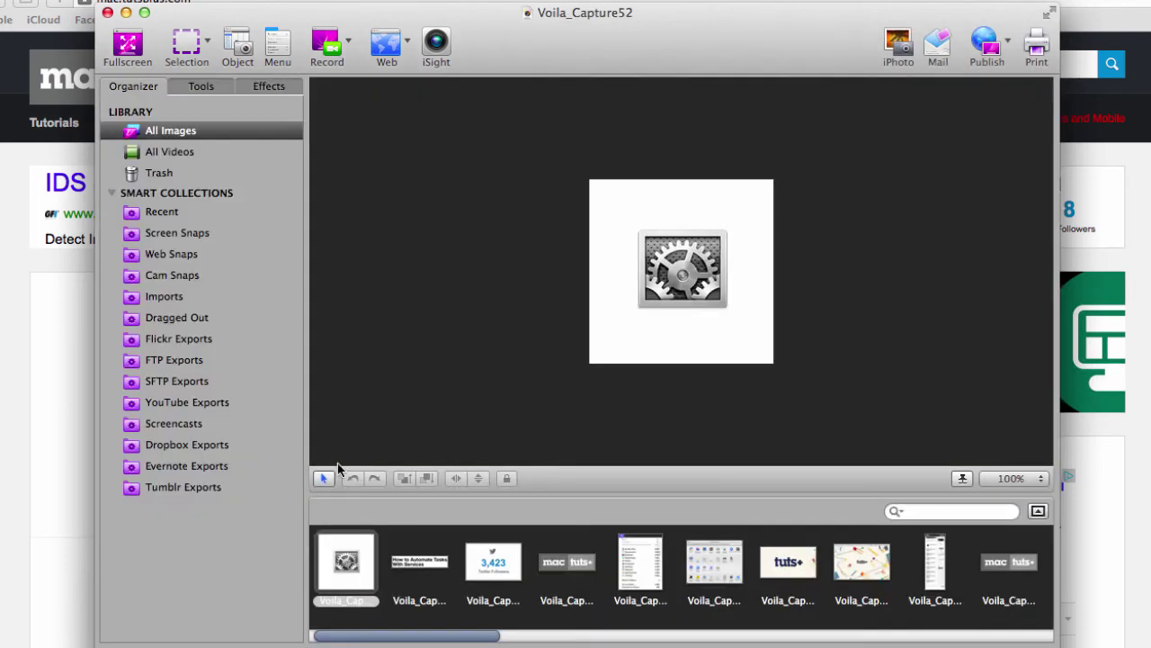
# Examine the separate captures of the web page elements in the image library.
pyautogui.click(407, 559)
pyautogui.click(482, 566)
pyautogui.click(562, 565)
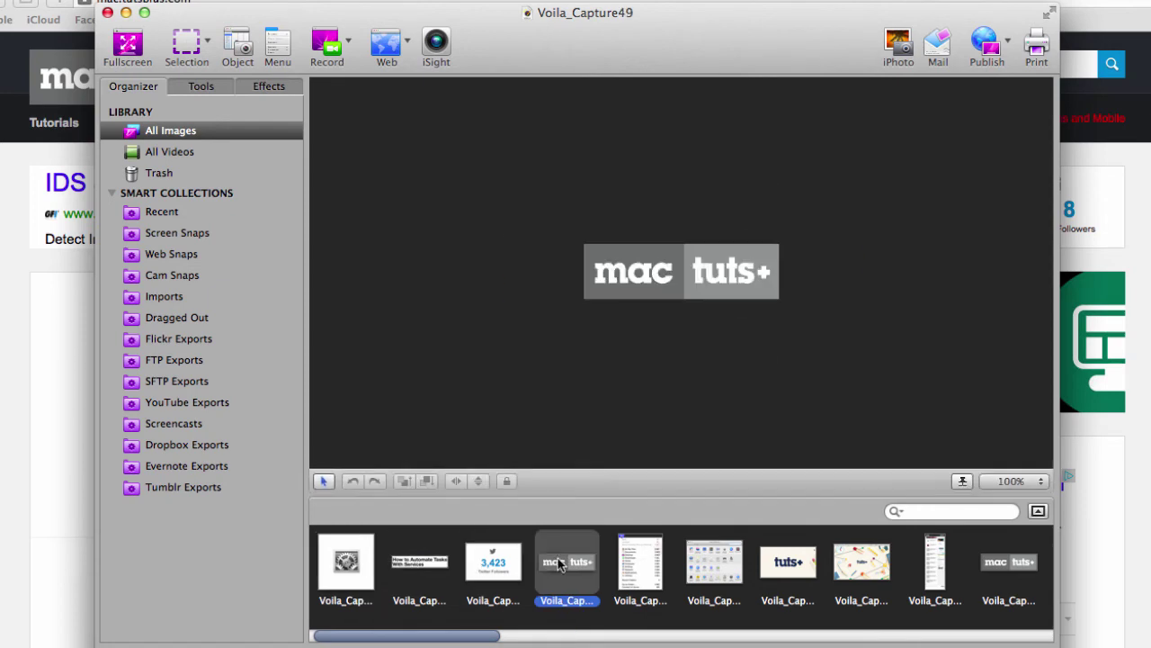
pyautogui.click(357, 555)
pyautogui.click(414, 562)
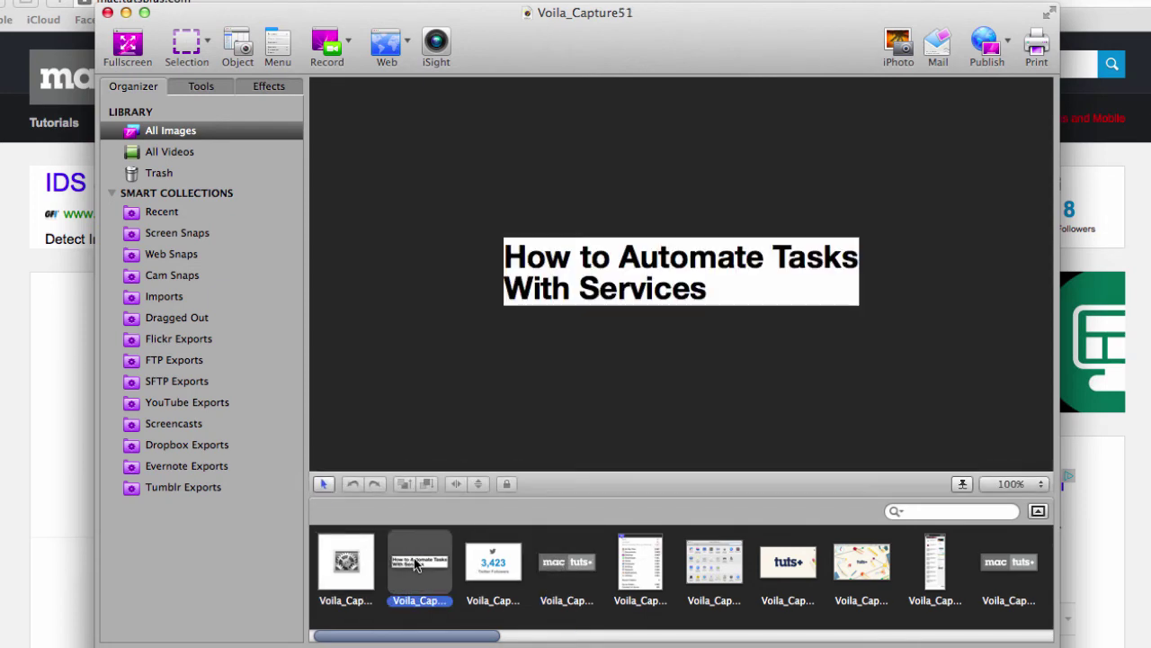
# Switch to Safari, snap the active browser URL of the mac.tutsplus.com page as a full-page capture, and return to Voila.
pyautogui.click(481, 565)
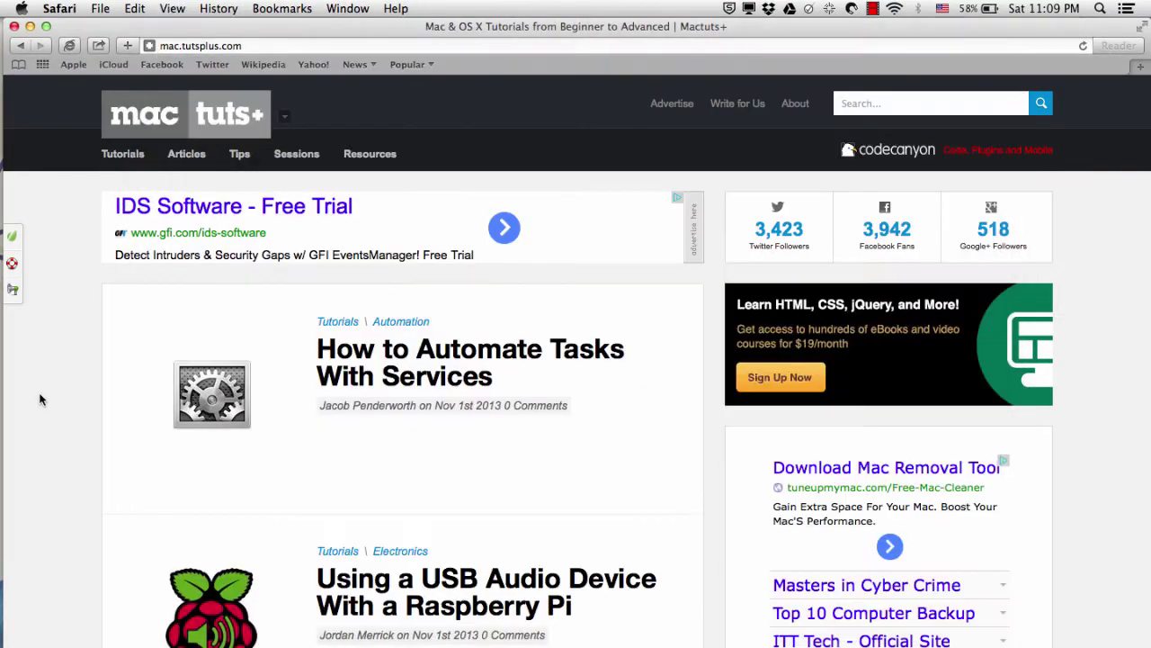
pyautogui.click(40, 390)
pyautogui.scroll(-2, 231, 280)
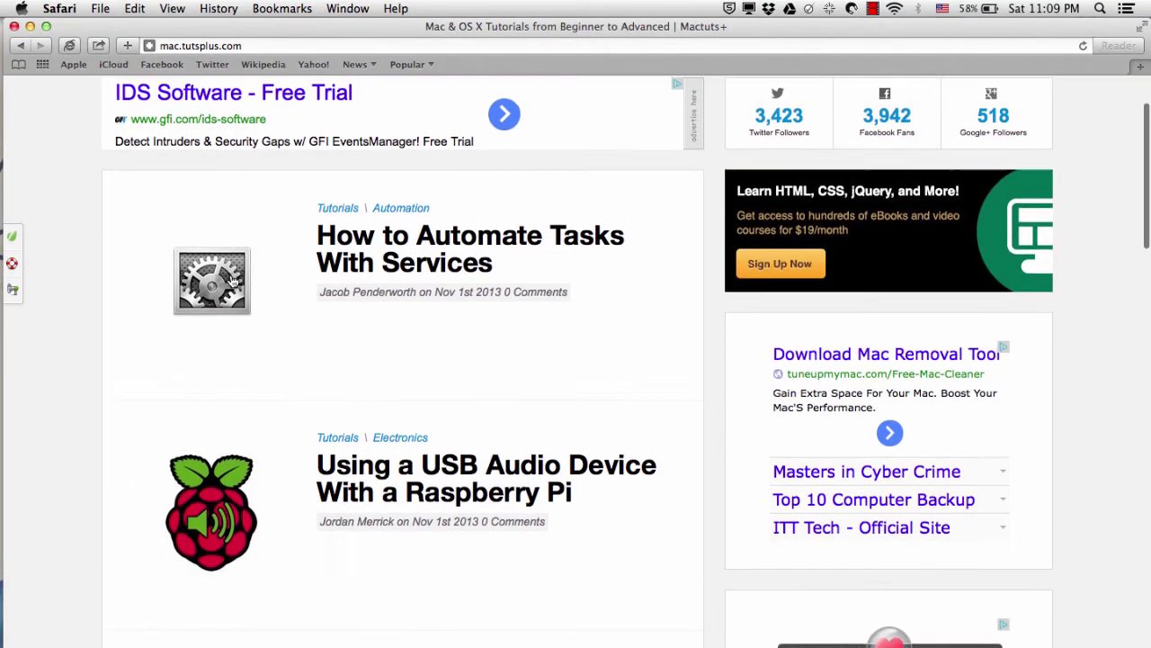
pyautogui.scroll(2, 230, 280)
pyautogui.scroll(-5, 230, 280)
pyautogui.scroll(5, 232, 282)
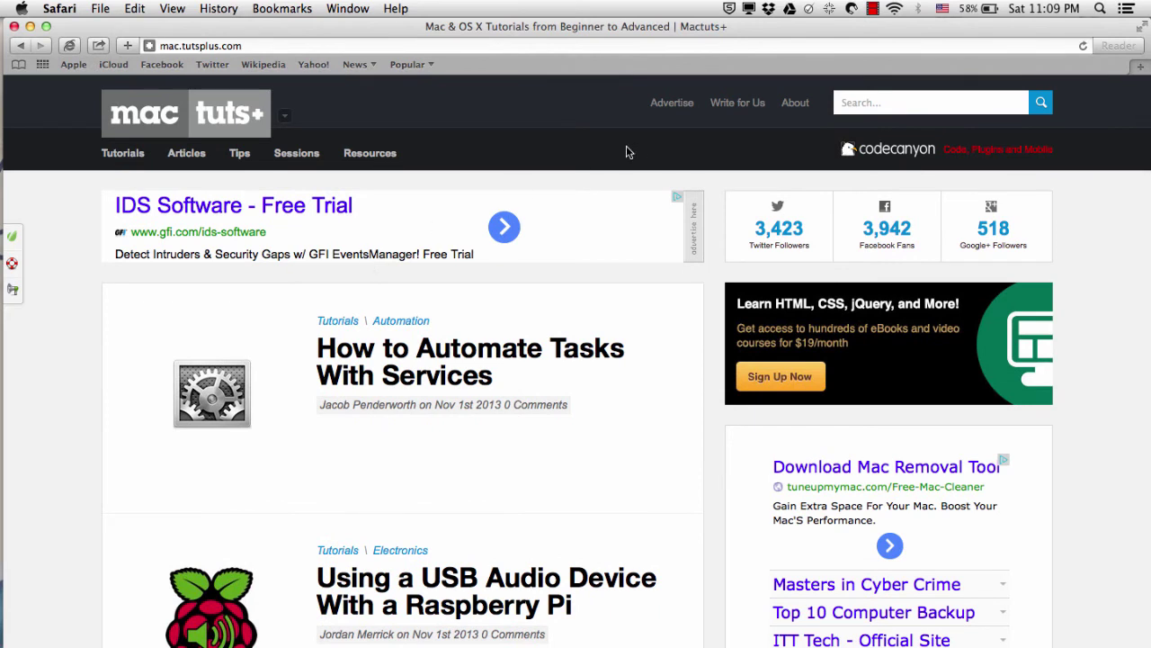
pyautogui.click(830, 9)
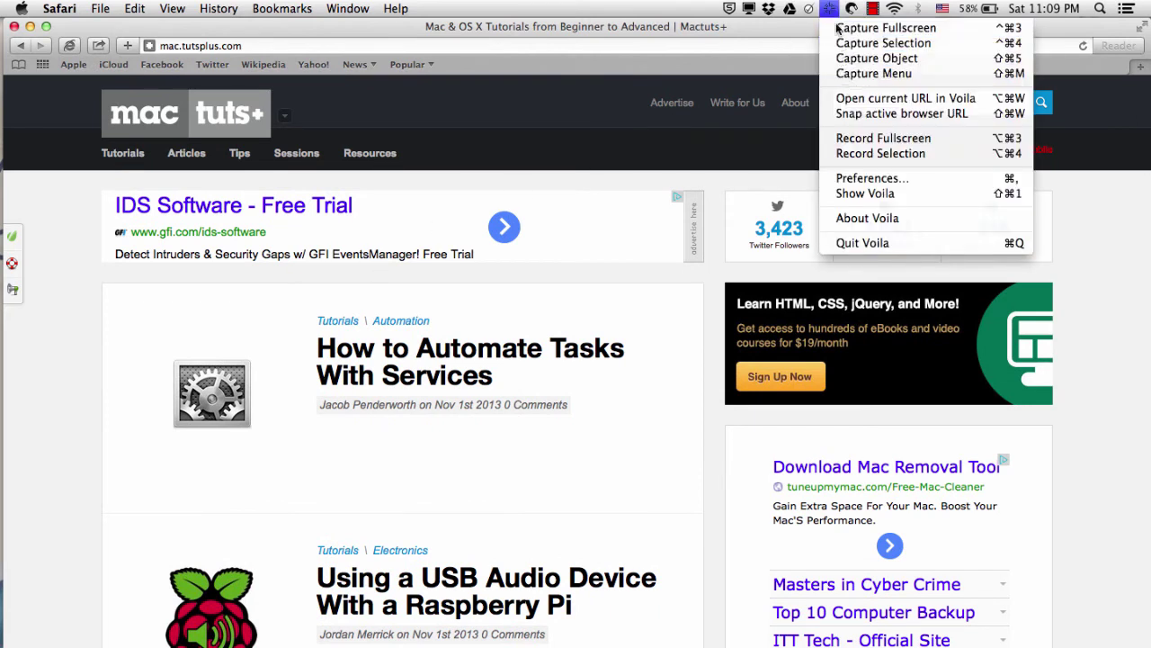
pyautogui.click(846, 115)
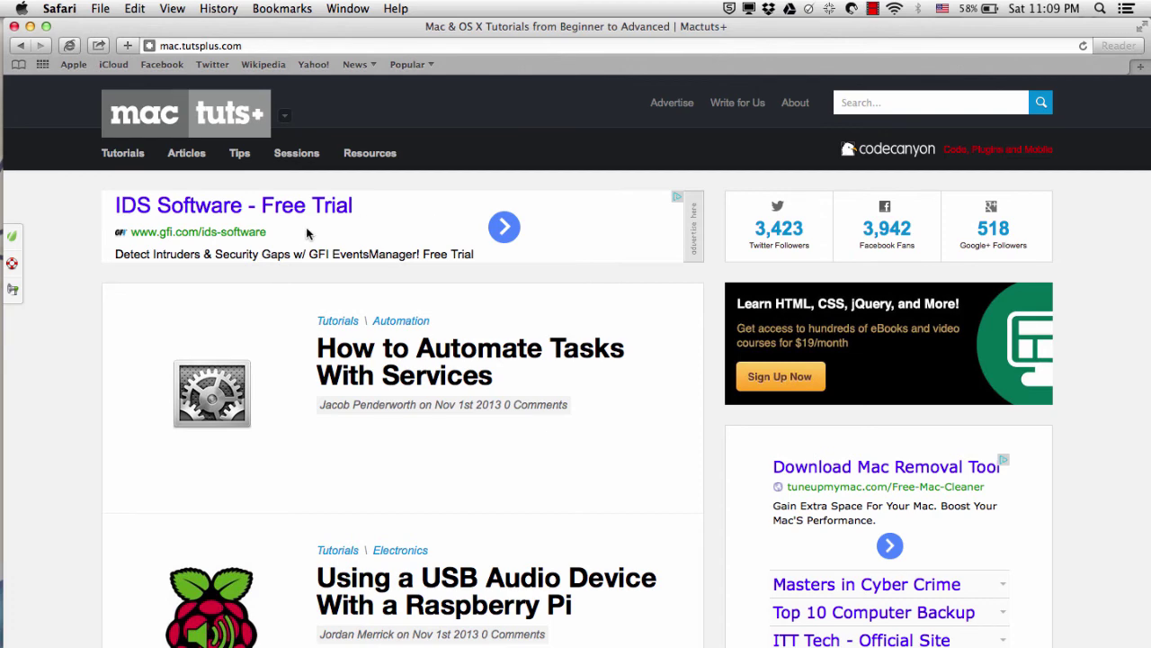
pyautogui.moveTo(4, 288)
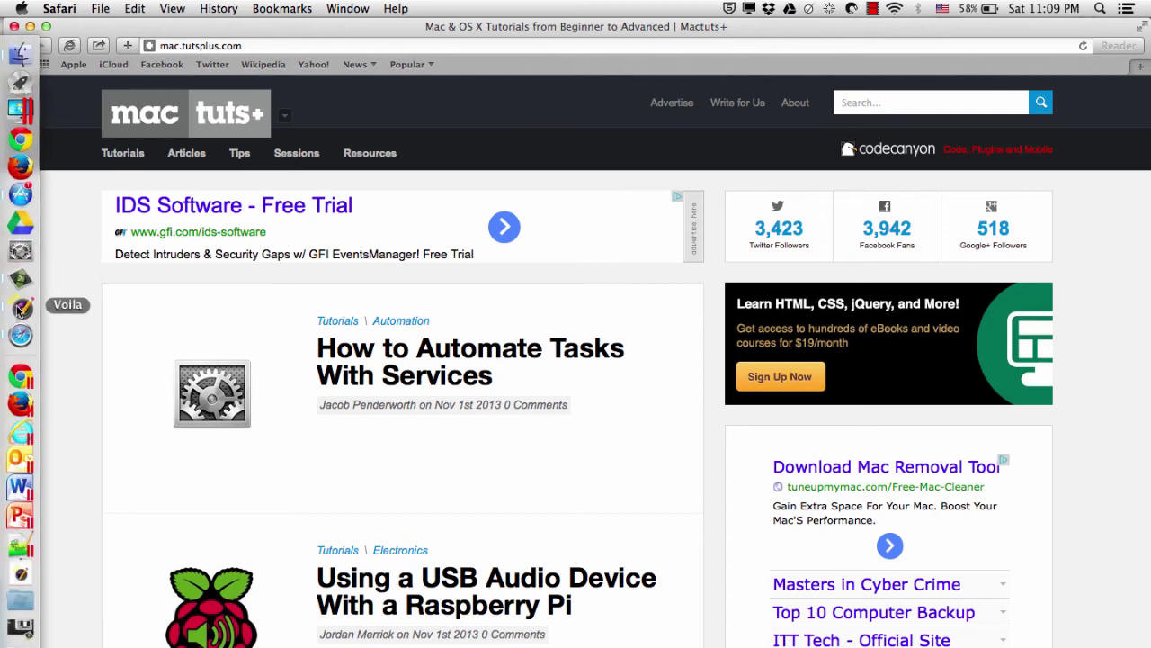
pyautogui.click(22, 308)
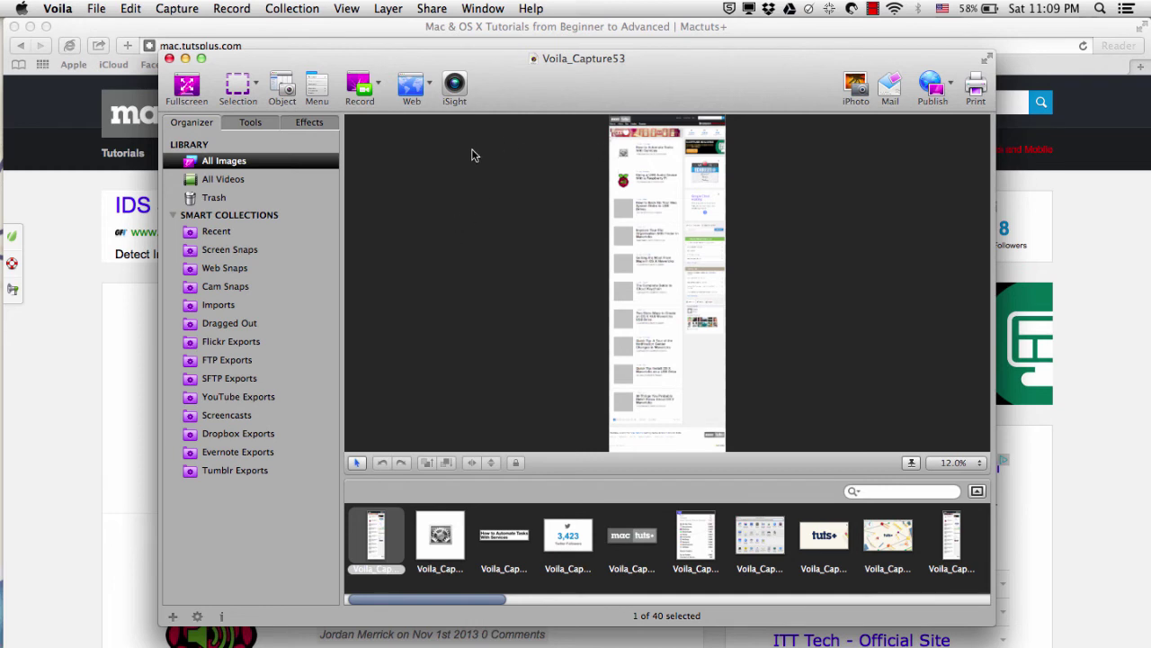
# Minimize the Voila window, record a screen selection around the "How to Automate Tasks With Services" article with built-in microphone audio, and stop recording.
pyautogui.click(367, 90)
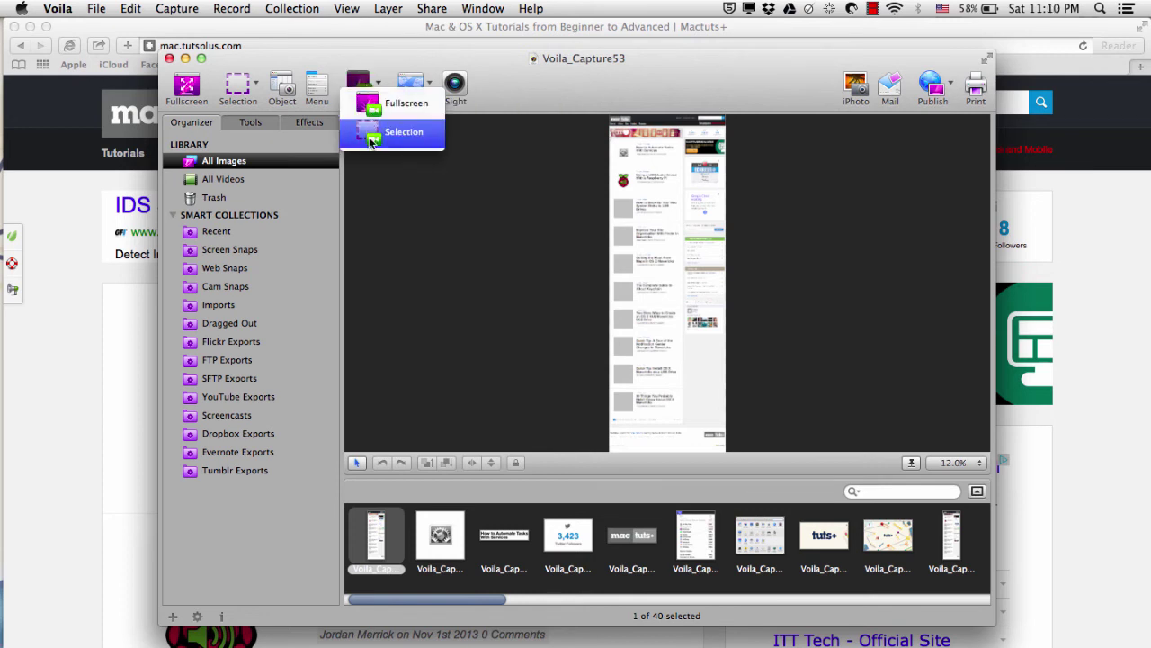
pyautogui.click(829, 9)
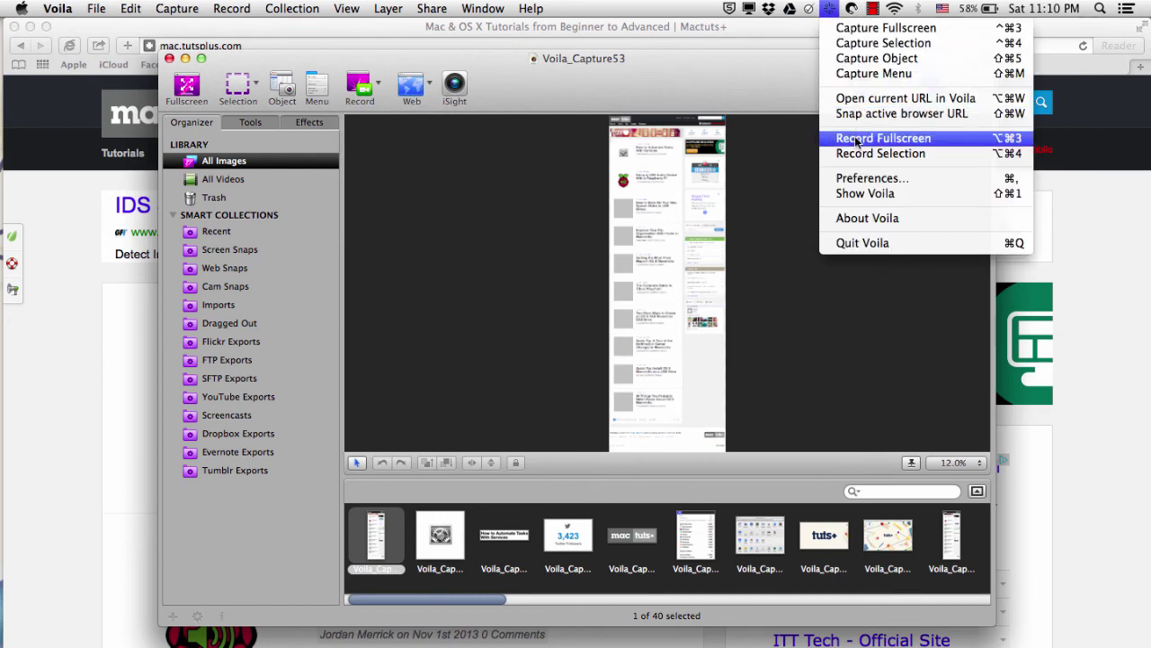
pyautogui.click(184, 58)
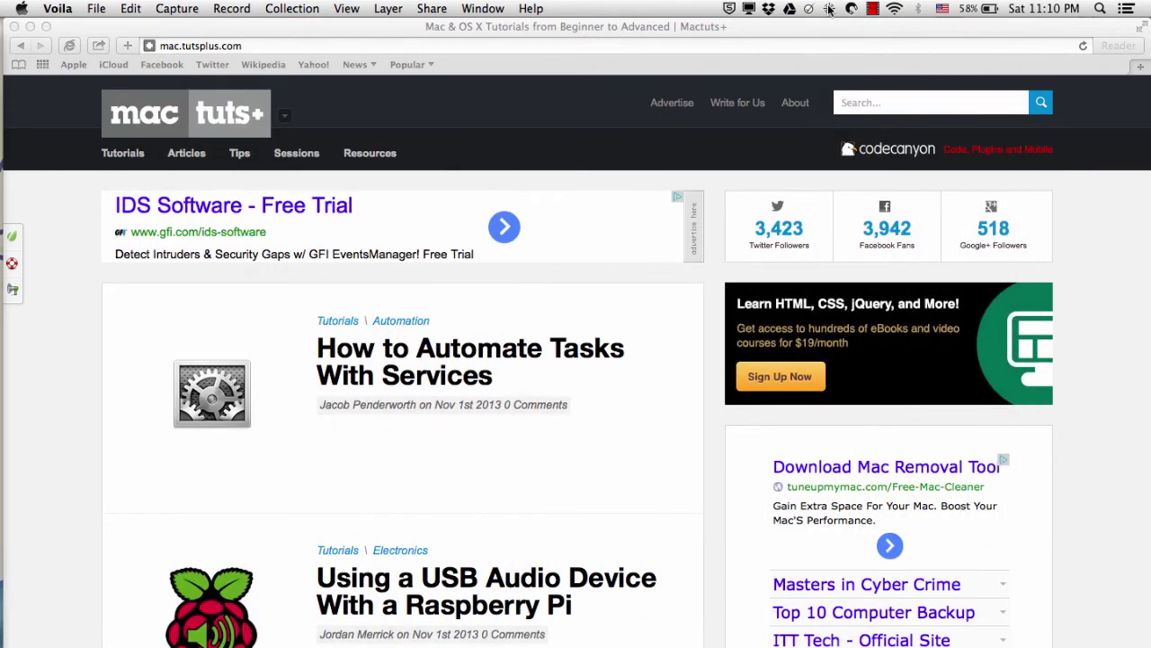
pyautogui.click(829, 9)
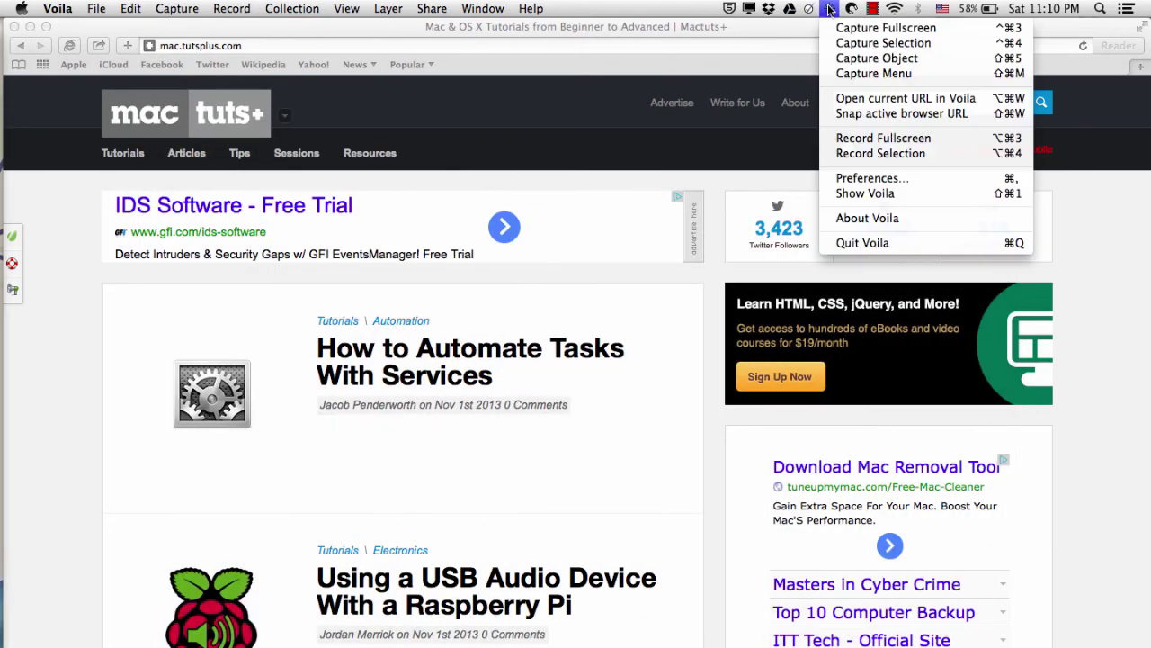
pyautogui.click(864, 153)
pyautogui.moveTo(197, 292); pyautogui.dragTo(694, 511)
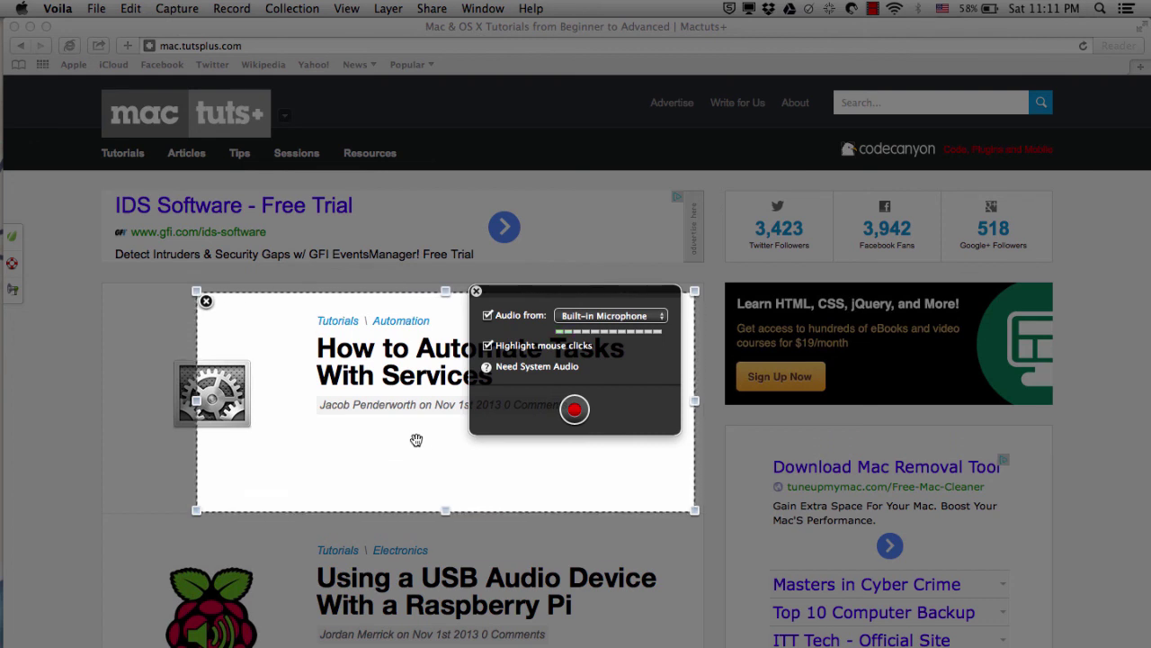
pyautogui.click(575, 409)
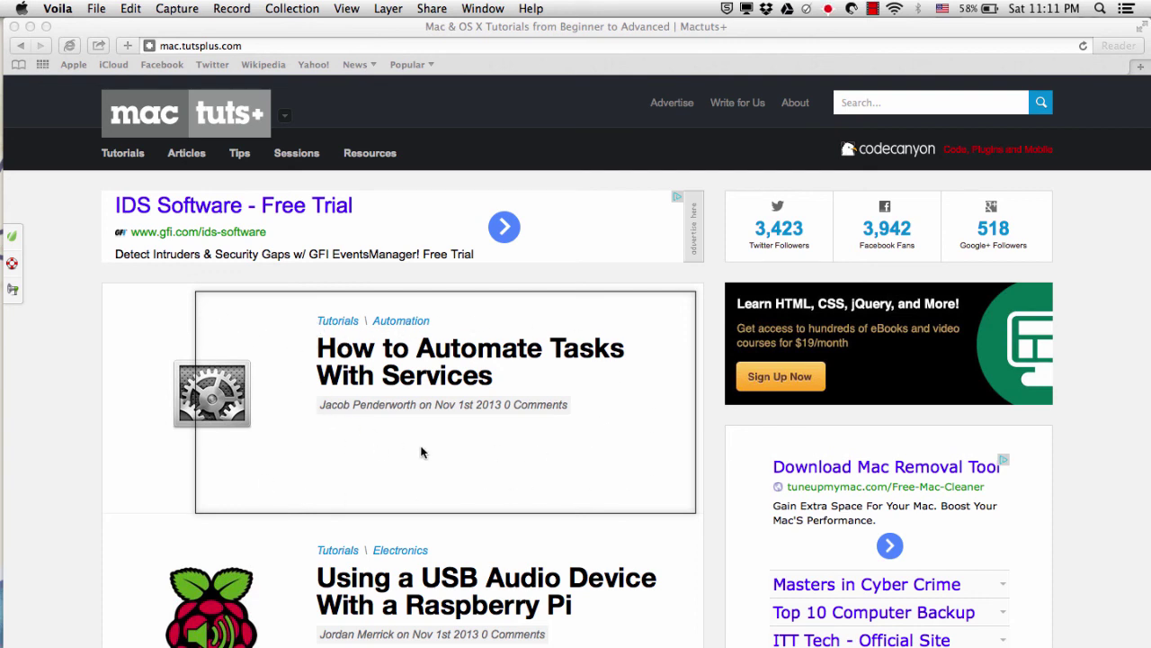
pyautogui.press('Escape')
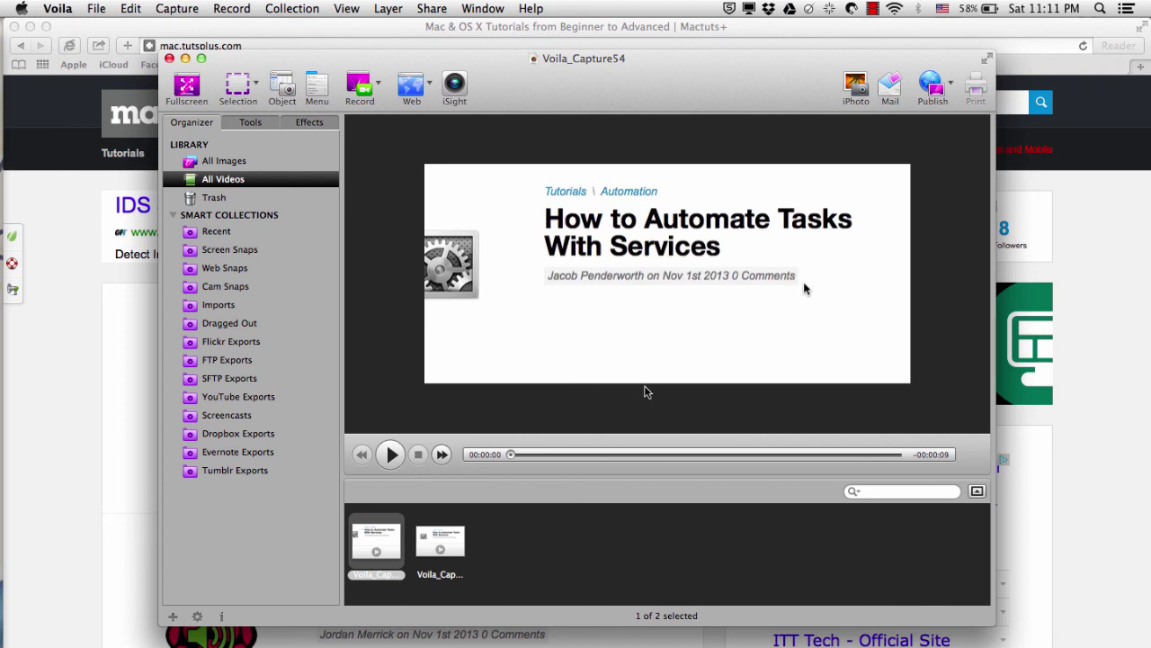
# Examine the frame rate and compression type options in Voila's recording preferences, and close the preferences.
pyautogui.click(57, 8)
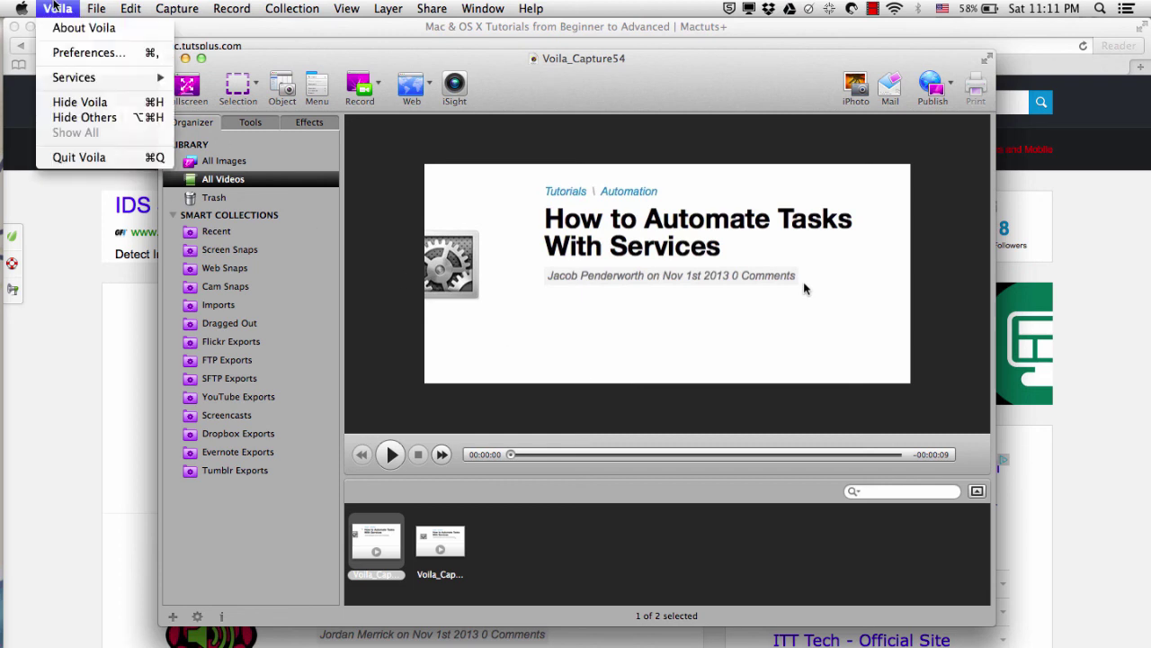
pyautogui.click(65, 53)
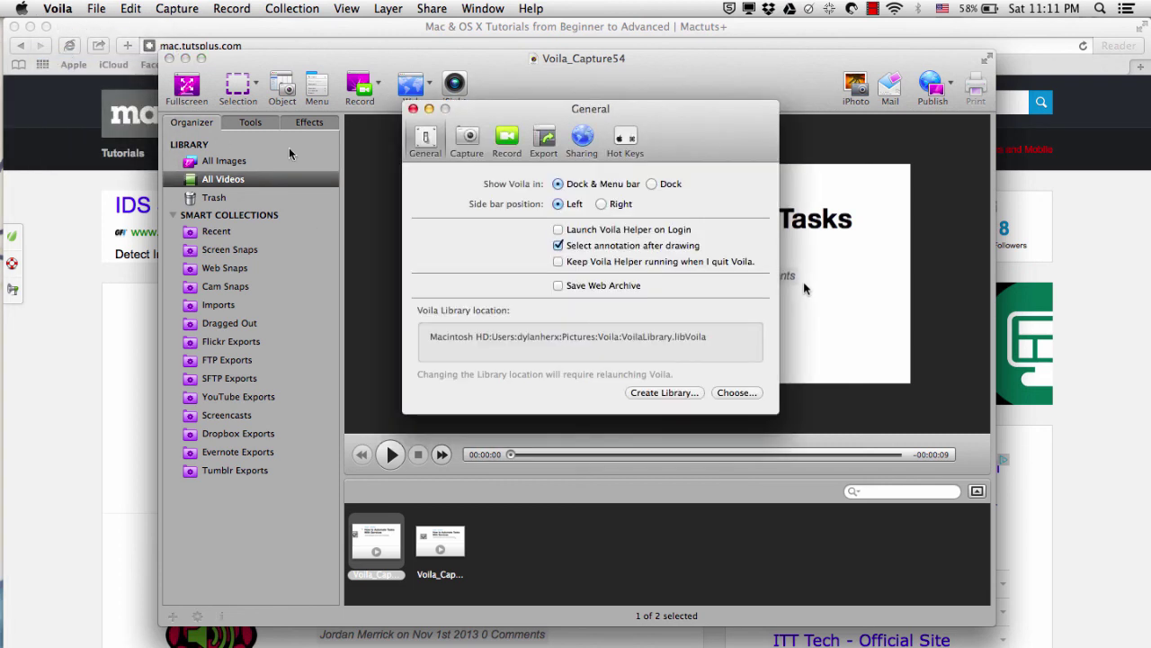
pyautogui.click(505, 139)
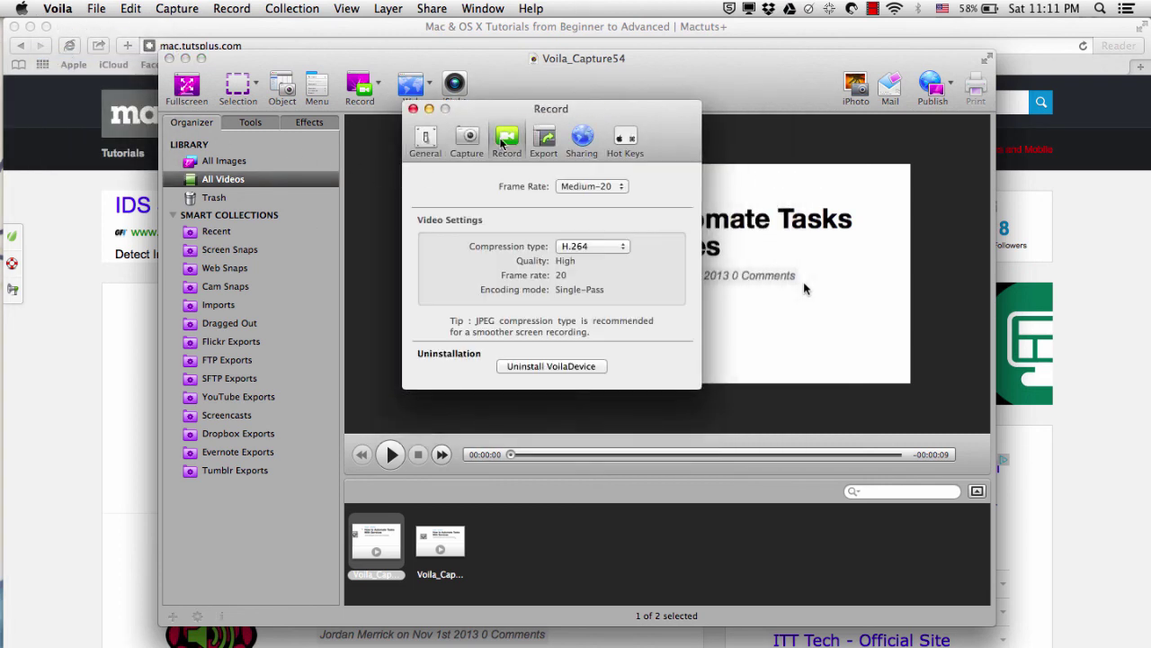
pyautogui.click(577, 190)
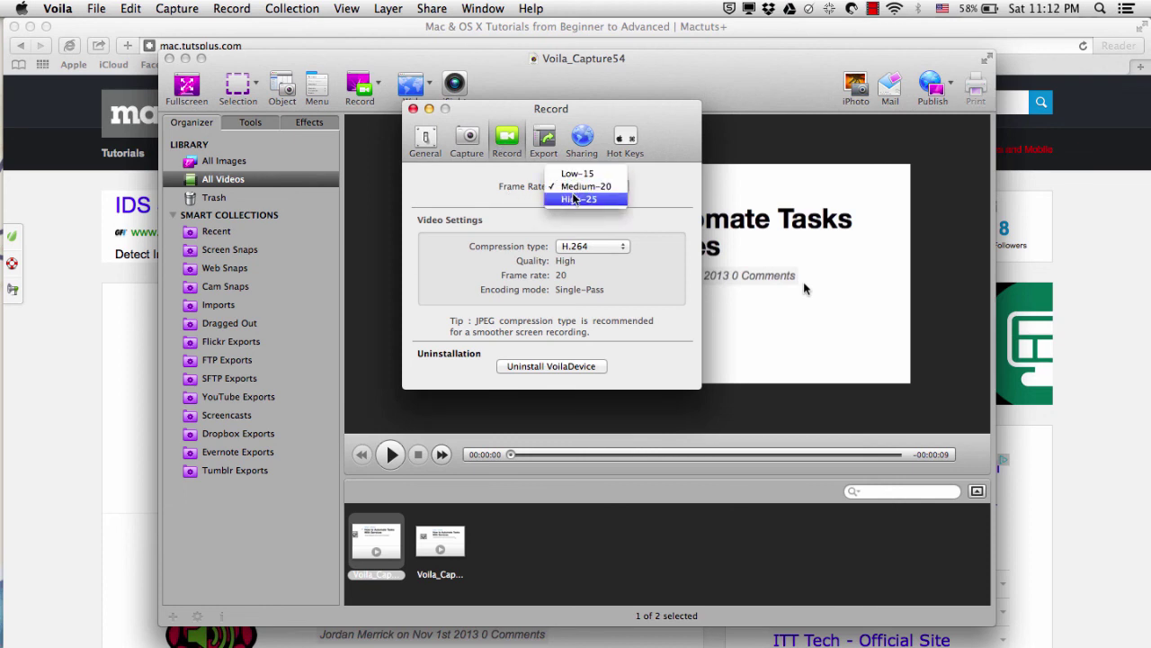
pyautogui.click(528, 204)
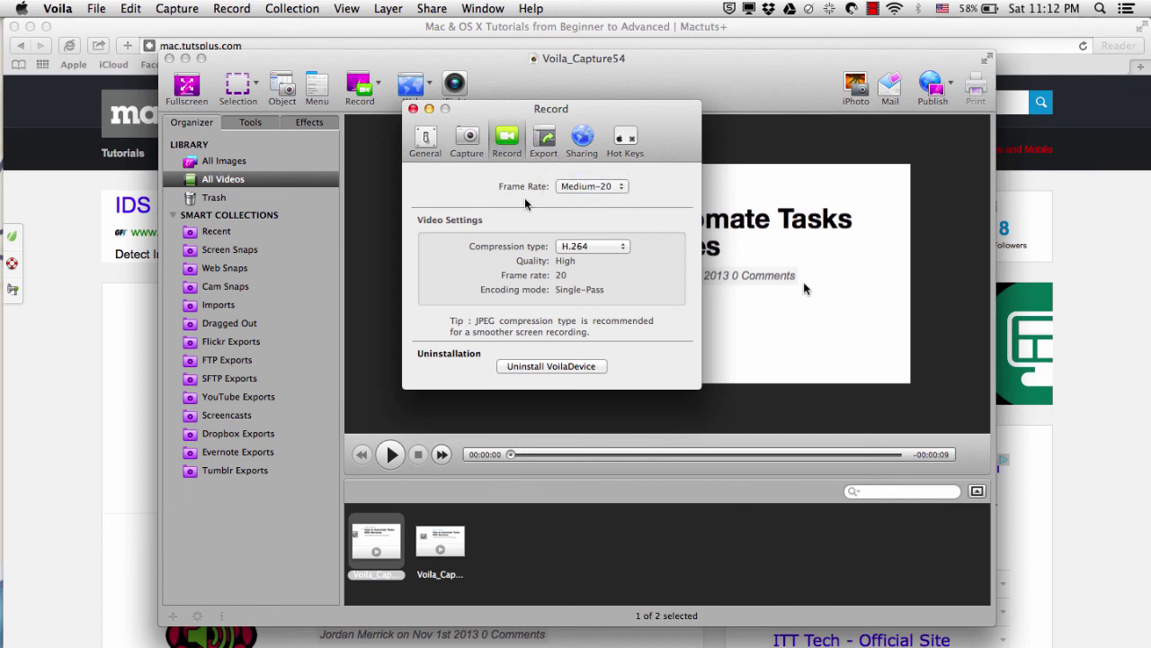
pyautogui.click(571, 248)
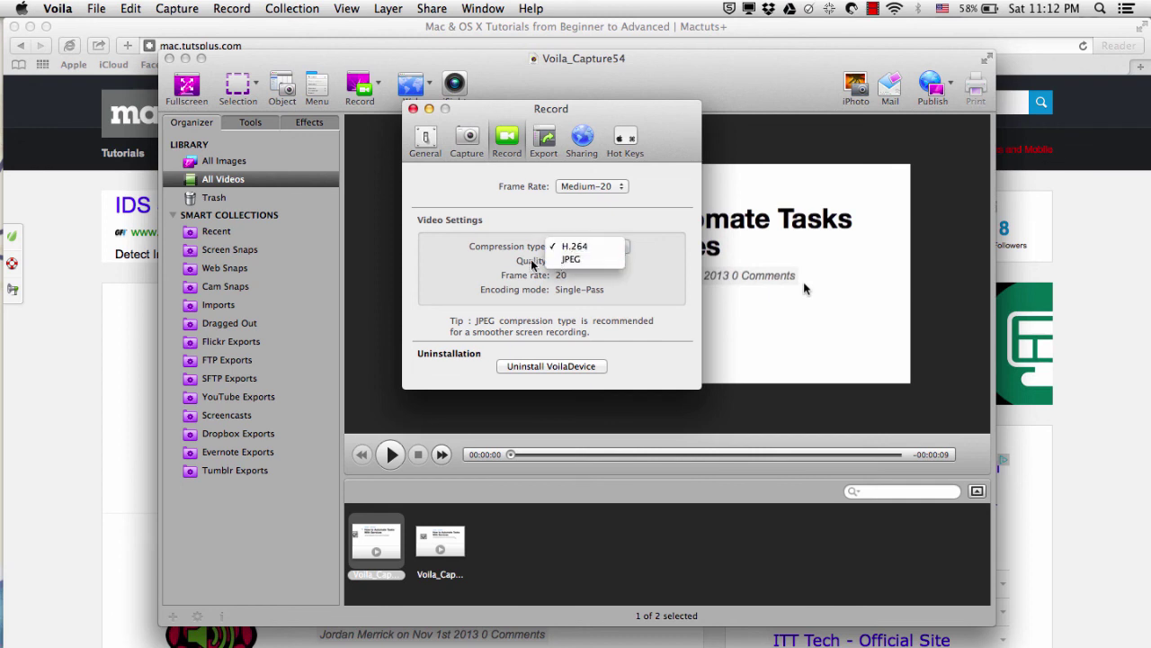
pyautogui.click(533, 263)
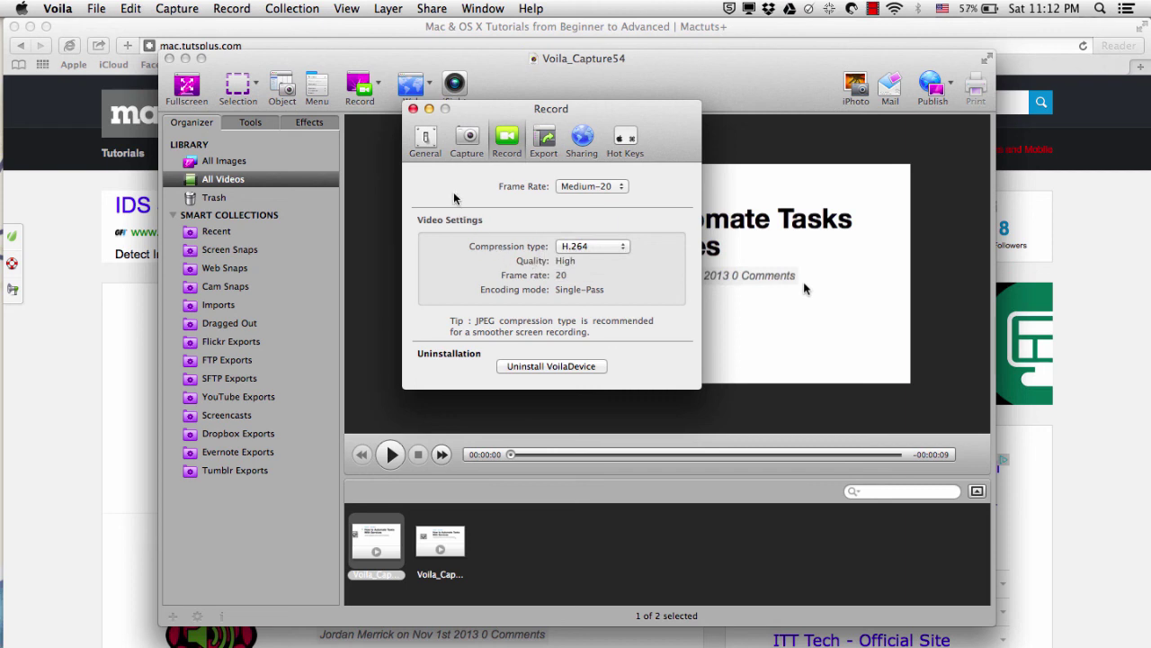
pyautogui.click(412, 108)
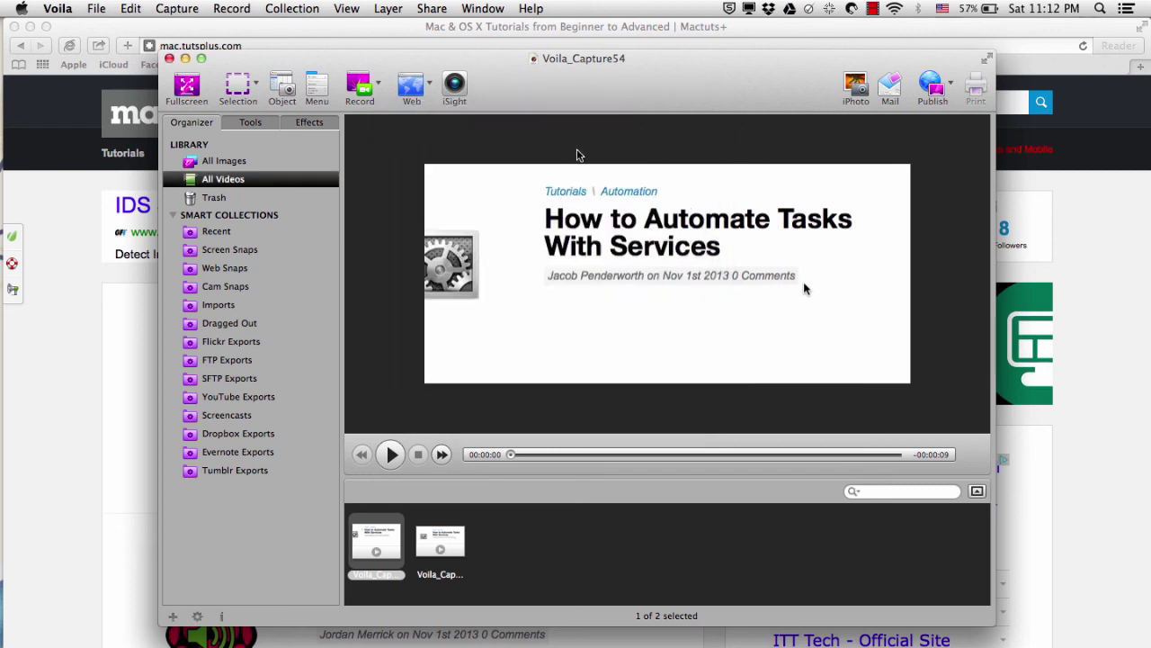